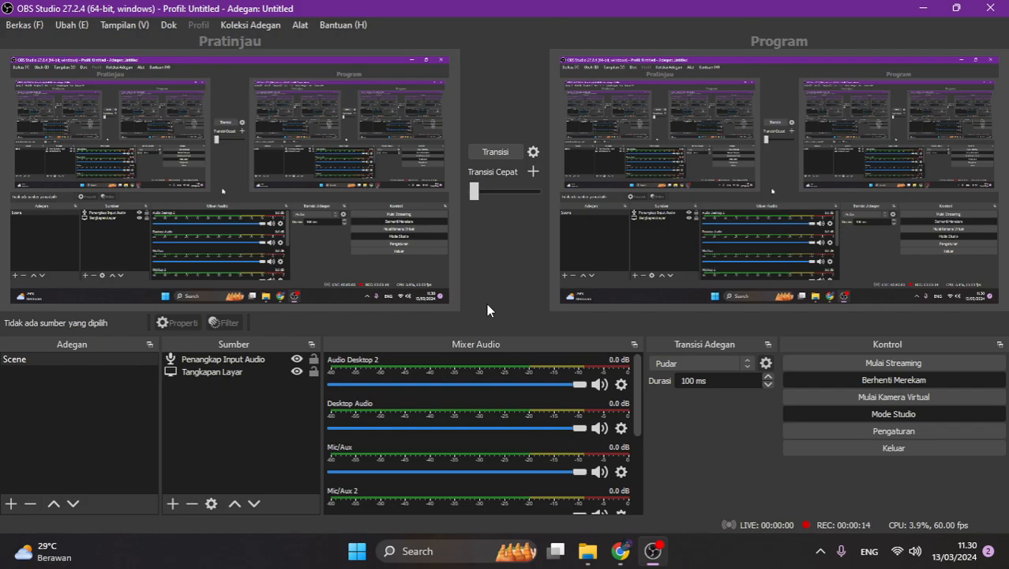
Step: Switch to the Canva design and replace the GROUP PROJECT title with DAMPAK SOSIAL INFORMATIKA
key(alt+Tab)
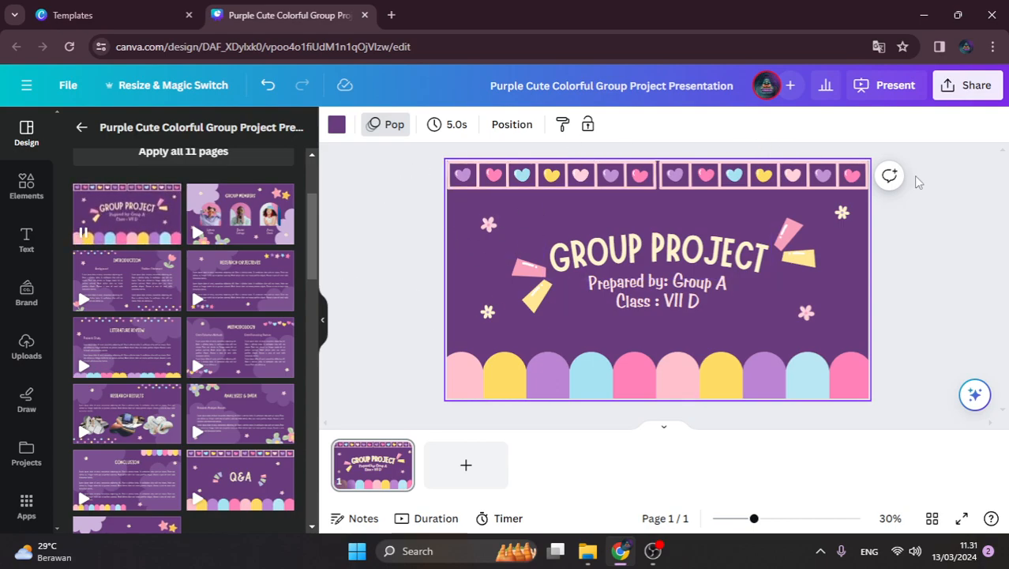
click(953, 294)
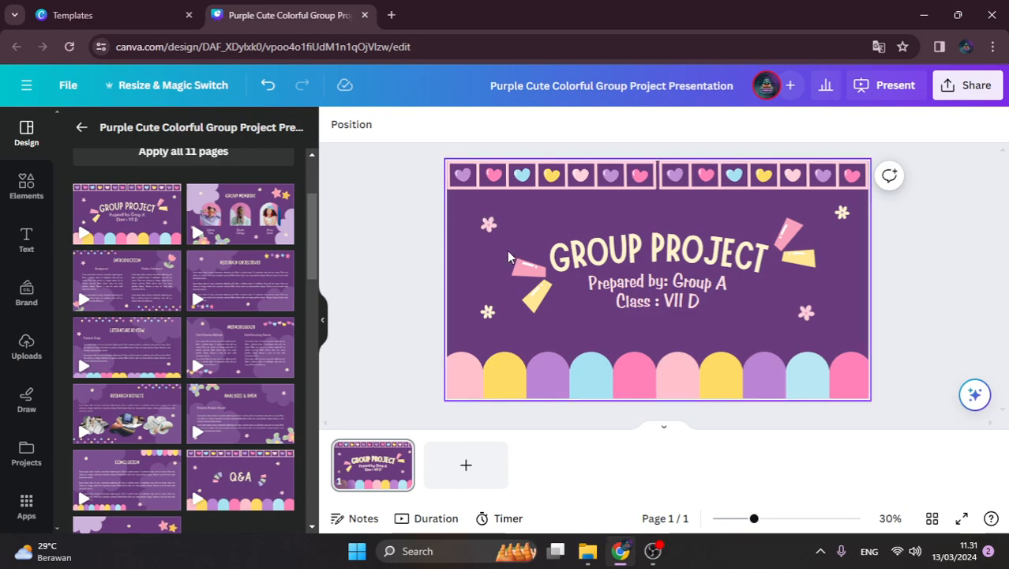
click(672, 259)
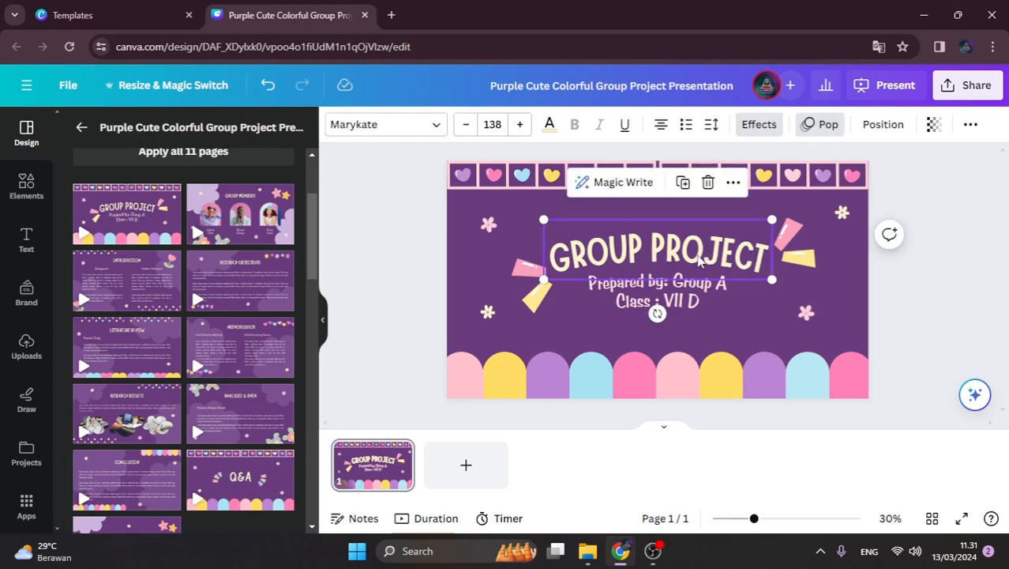
double_click(646, 255)
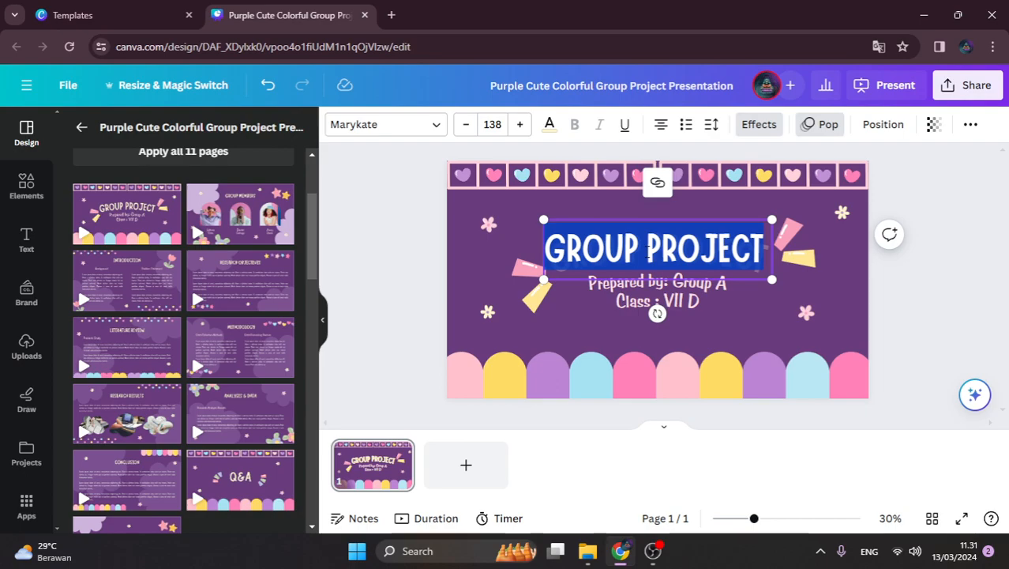
text(DAMPAK)
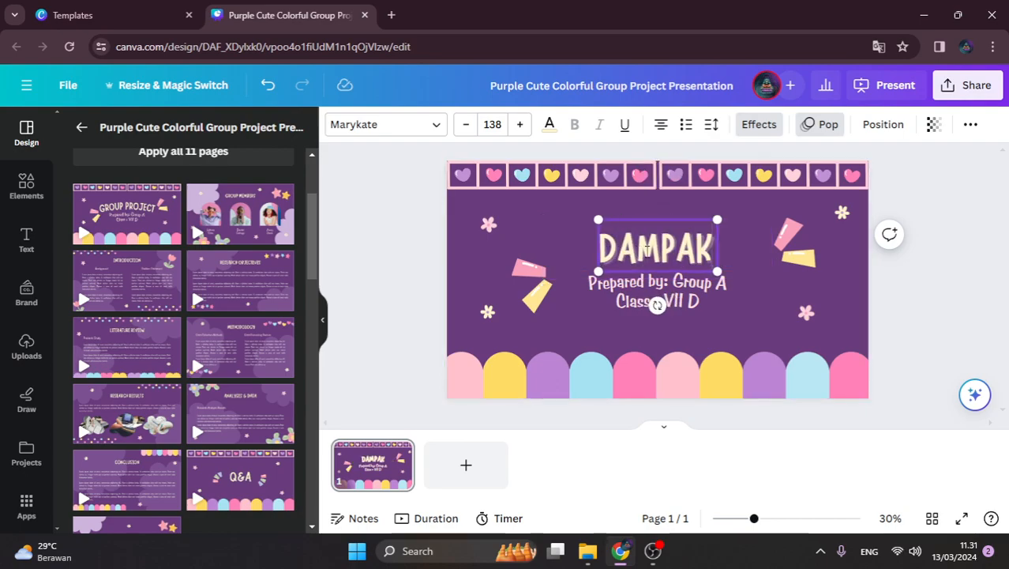
text( SOSIA)
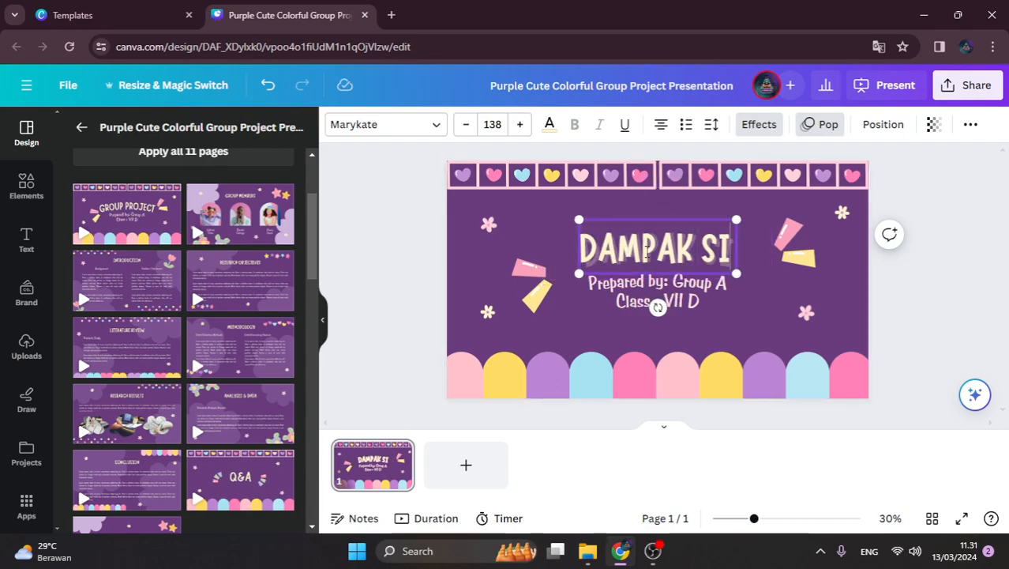
text(L)
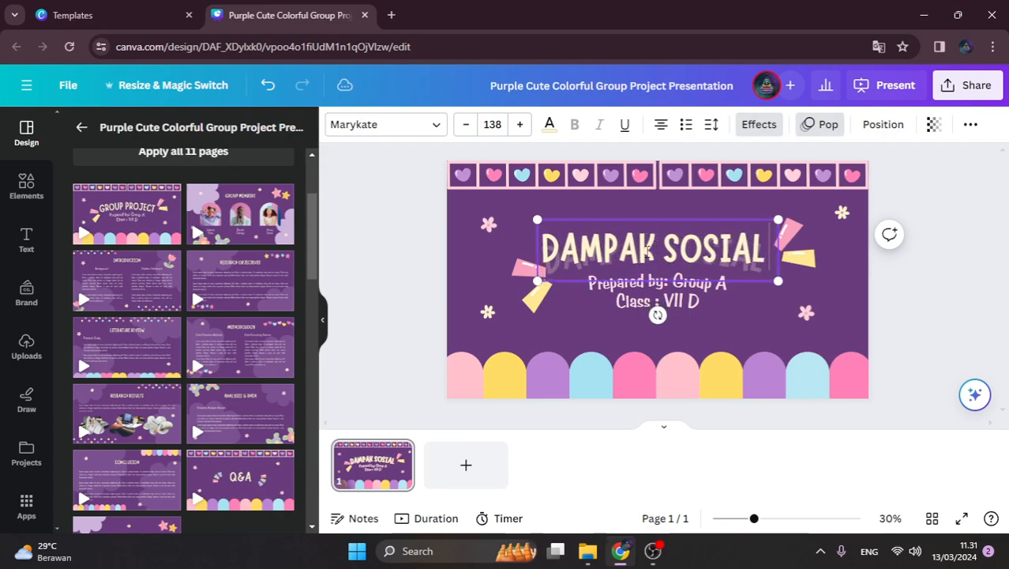
text( INFO)
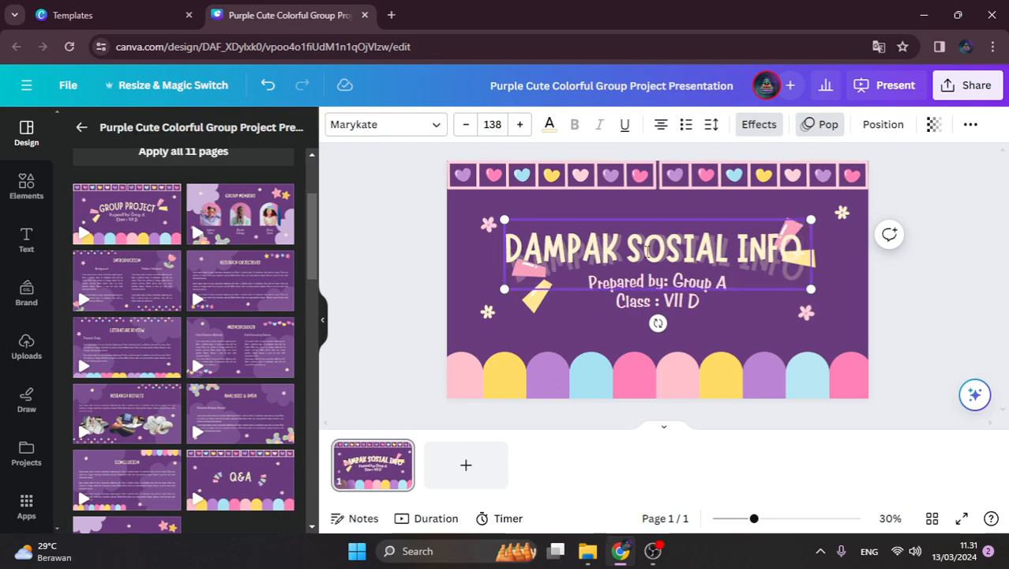
text(RMATIKA)
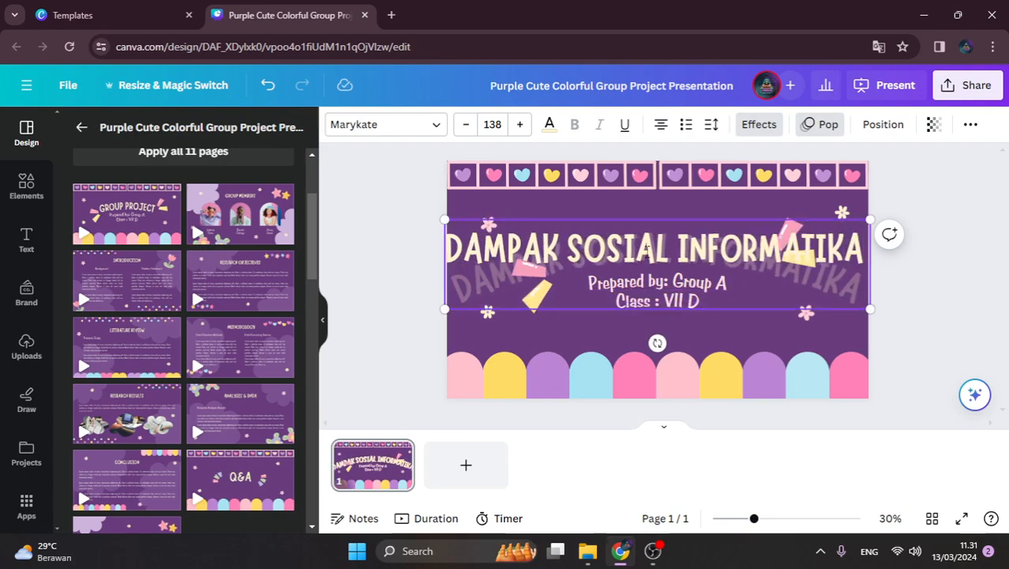
click(906, 300)
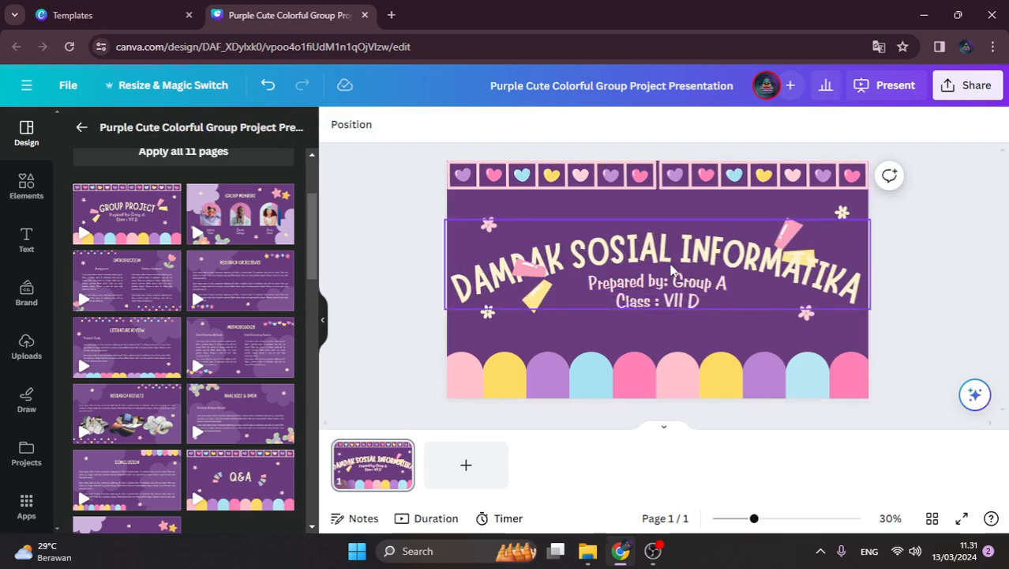
Step: Shrink the curved title to a font size of about 78.3 and place it above the Prepared by line
click(786, 278)
drag(870, 309, 651, 198)
drag(562, 237, 661, 227)
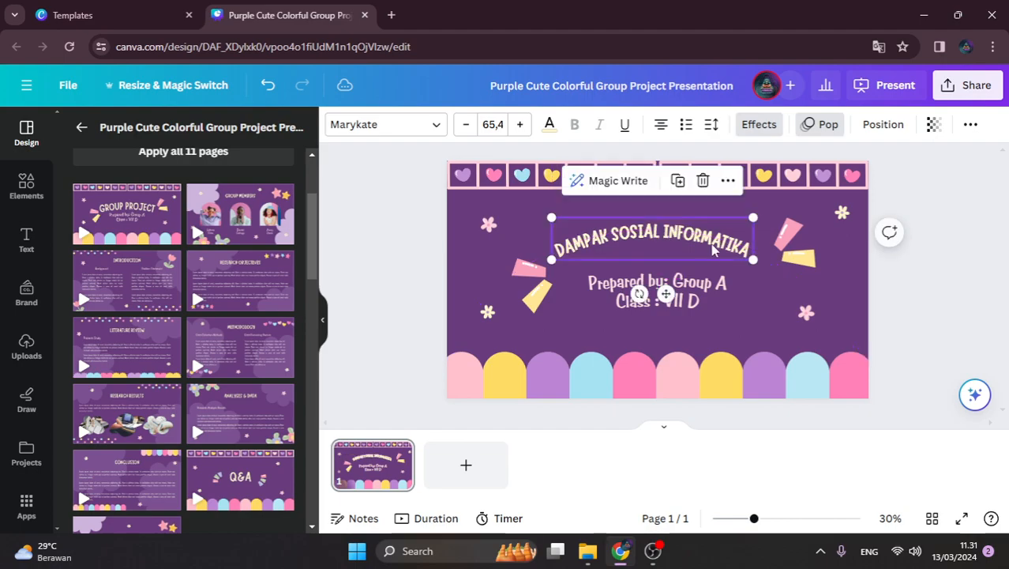
drag(753, 217, 802, 217)
drag(694, 235, 695, 248)
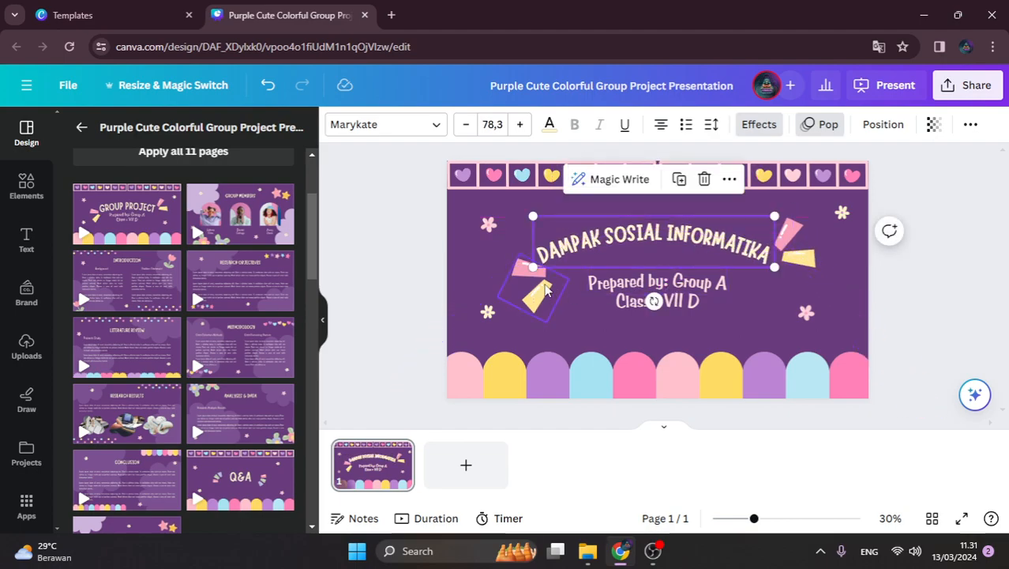
Step: Move the two pink-and-yellow accents outward and enlarge the title between them to a font size of about 97.7
click(545, 291)
drag(545, 291, 524, 295)
drag(792, 243, 835, 280)
click(707, 246)
drag(759, 257, 736, 245)
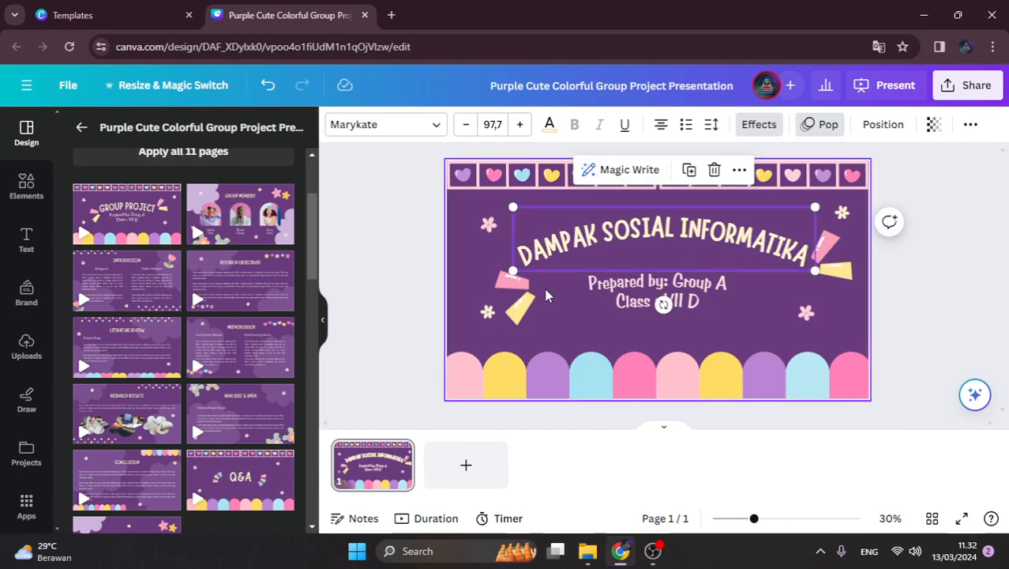
Step: Lower the title slightly, centre it on the slide, and shift the left pink-and-yellow accent down and outward to clear it
click(527, 302)
drag(526, 303, 518, 306)
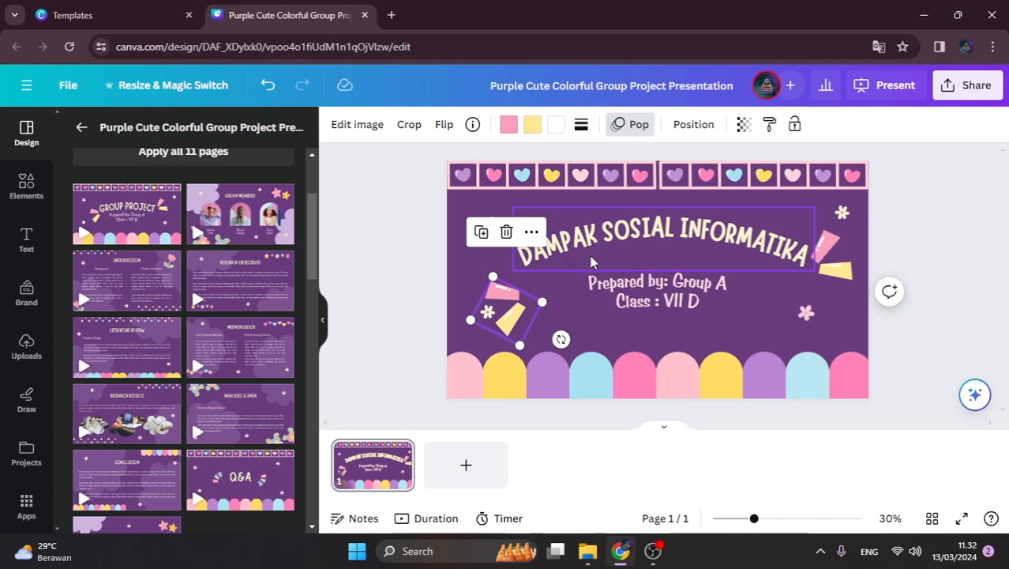
click(629, 251)
drag(629, 251, 662, 251)
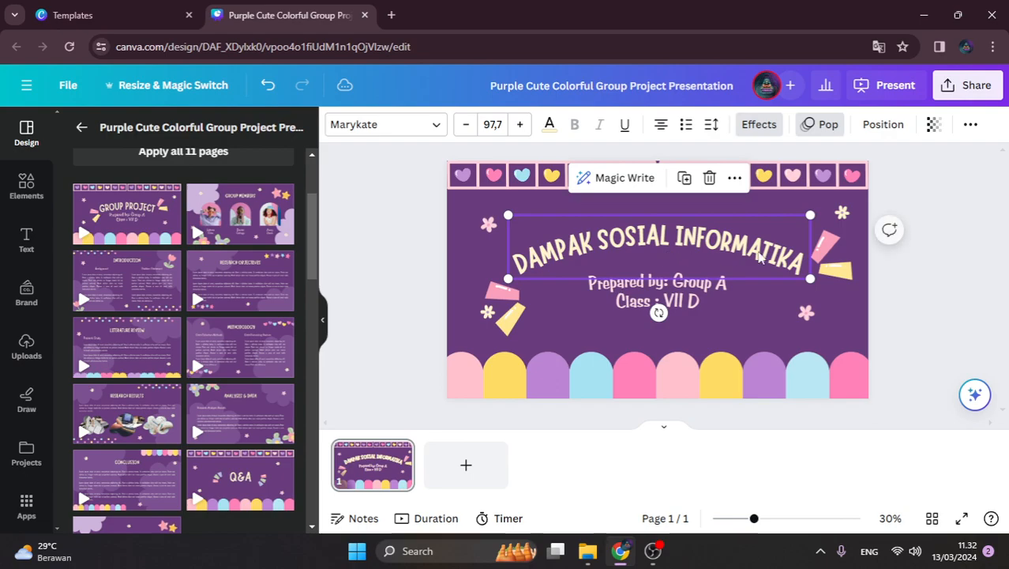
click(819, 261)
drag(514, 314, 512, 307)
click(816, 270)
drag(816, 270, 817, 271)
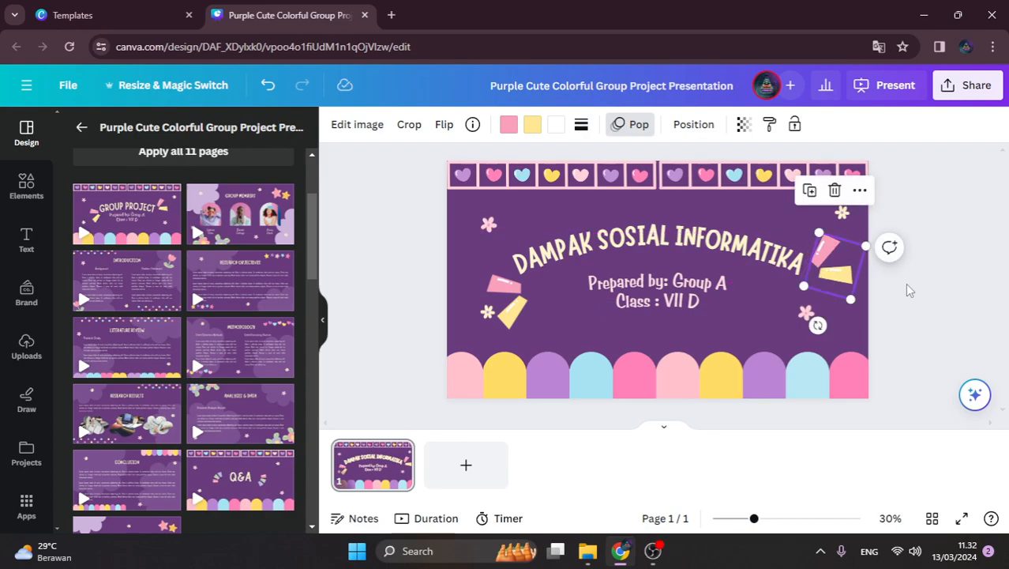
click(938, 300)
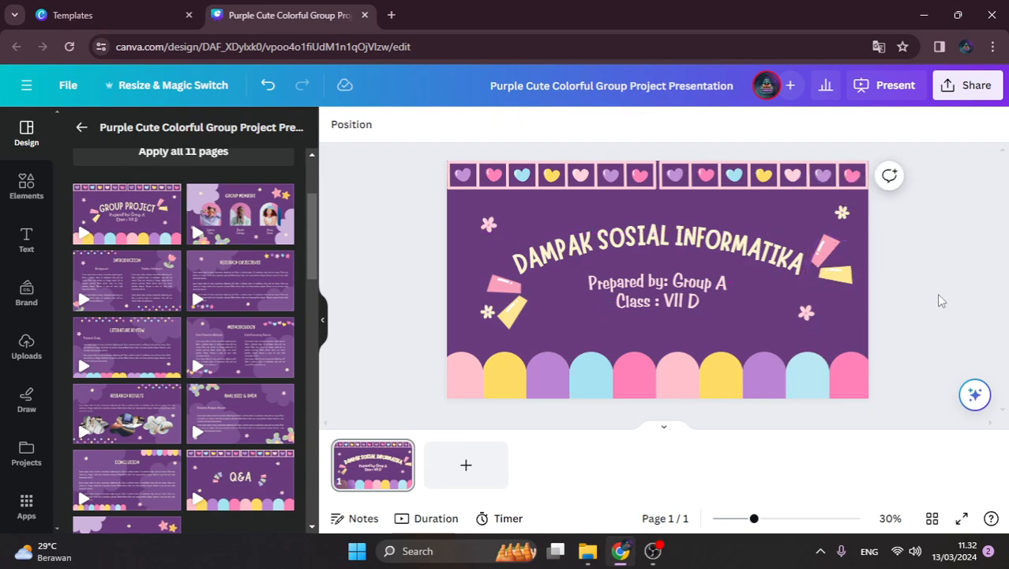
Step: Delete the "Prepared by: Group A" line from the cover slide
click(637, 291)
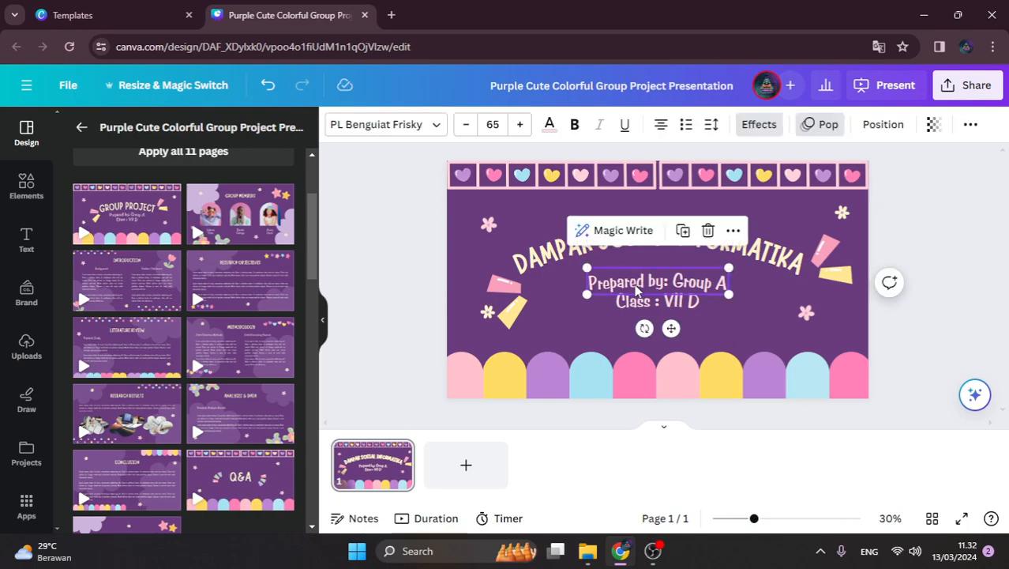
click(708, 230)
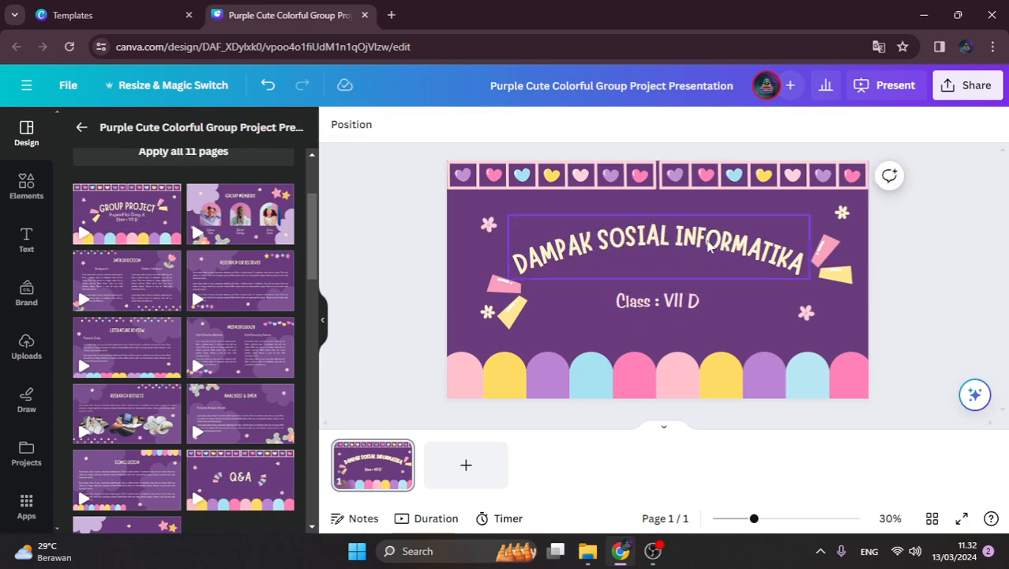
click(589, 253)
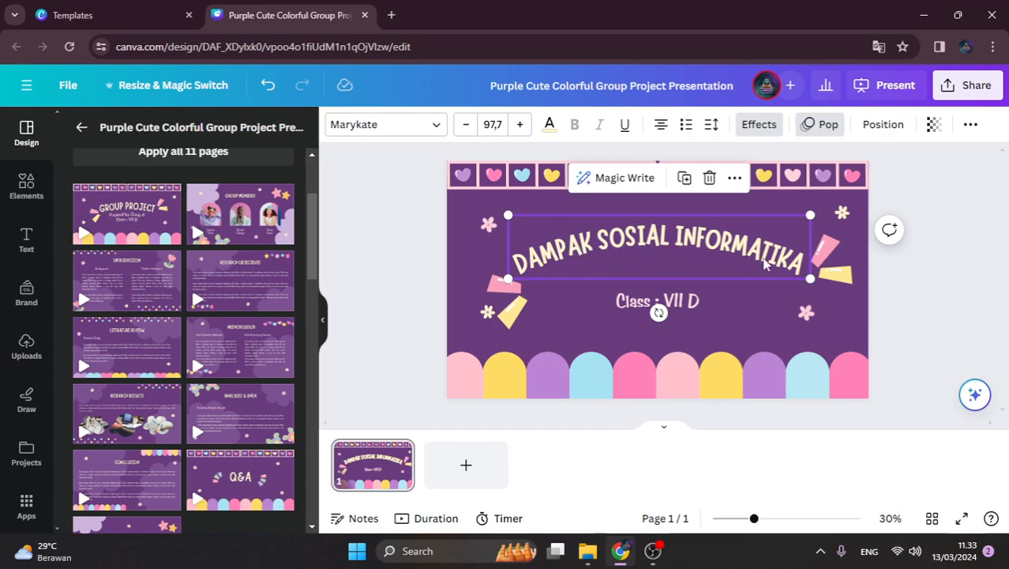
Step: Change the class line to read "Class : IX A"
click(632, 310)
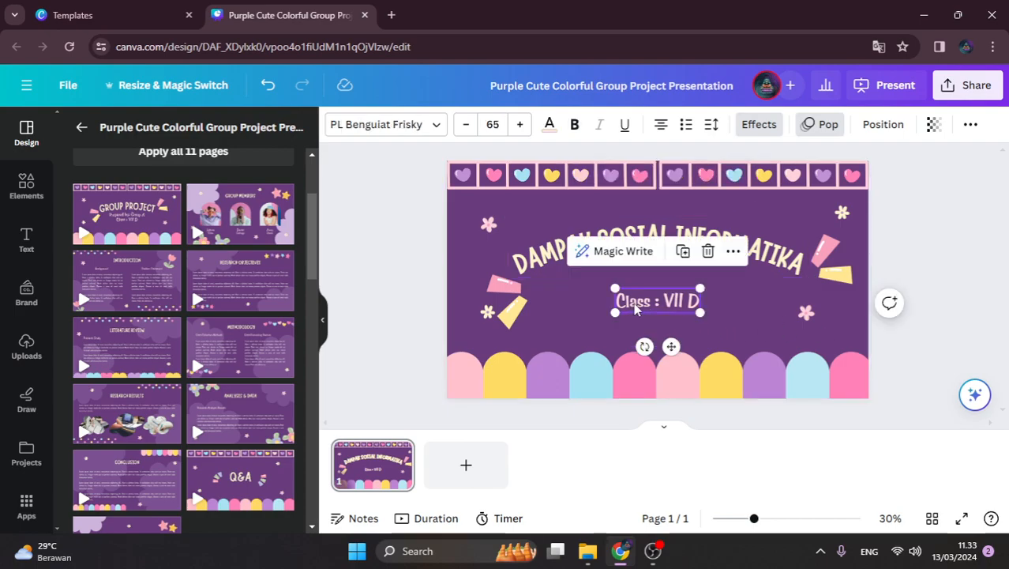
click(687, 309)
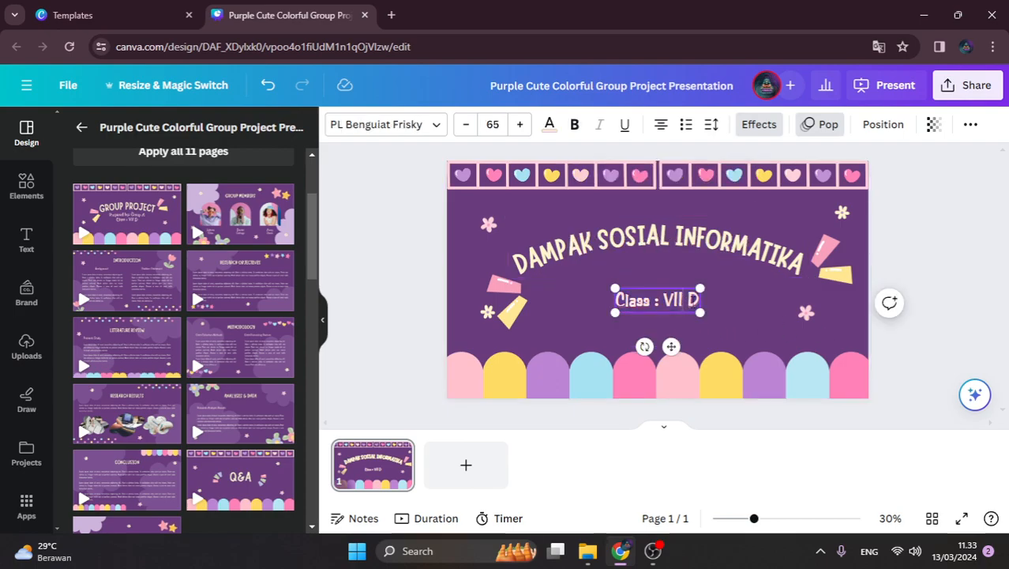
key(BackSpace)
key(BackSpace)
key(BackSpace)
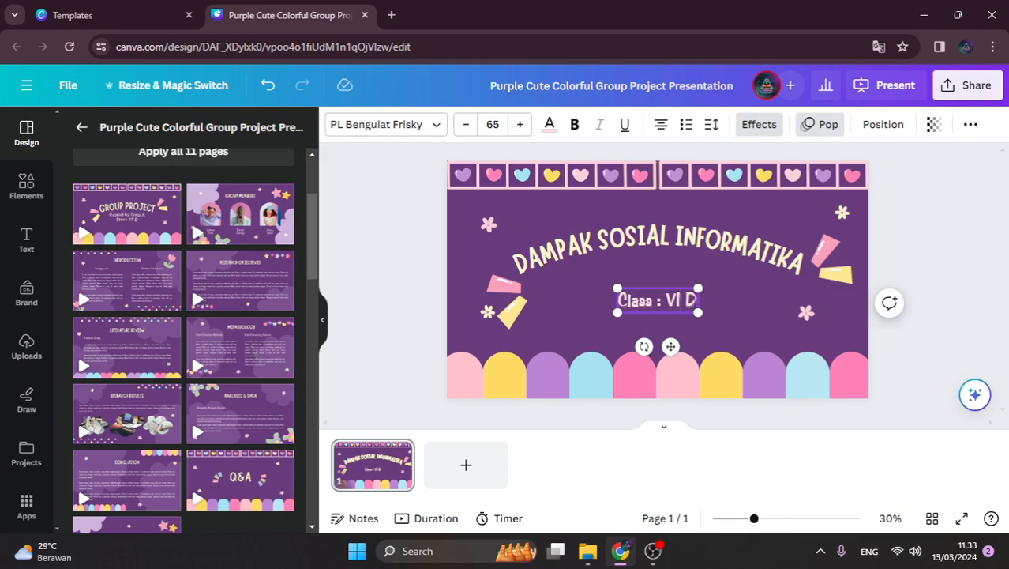
text(ix)
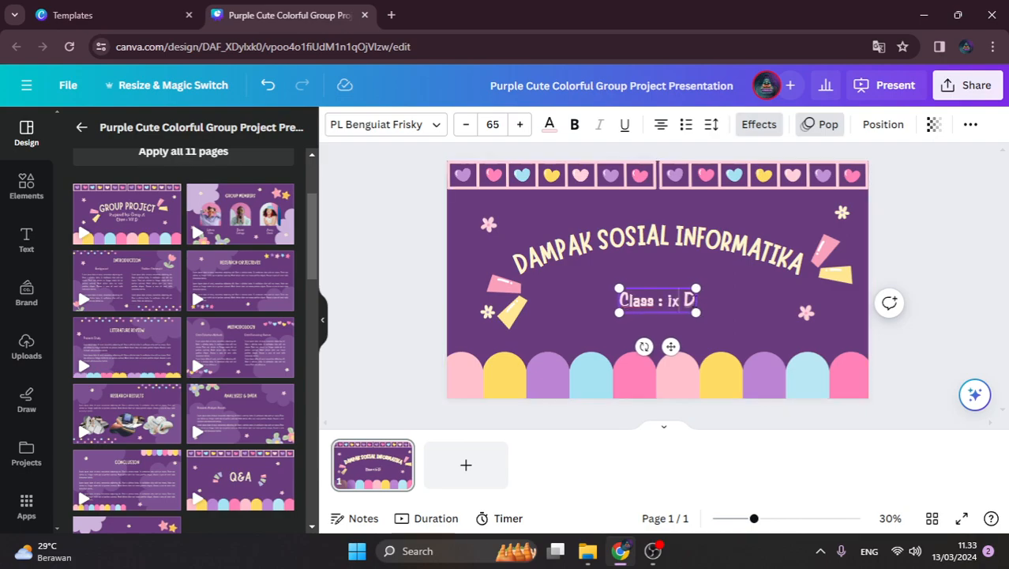
key(BackSpace)
key(BackSpace)
text(IX)
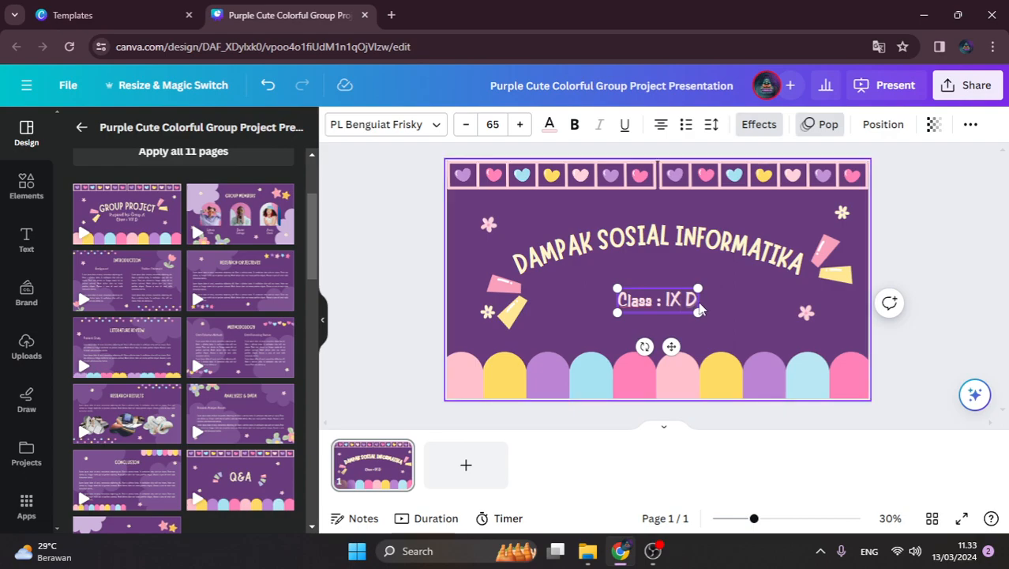
key(BackSpace)
text(A)
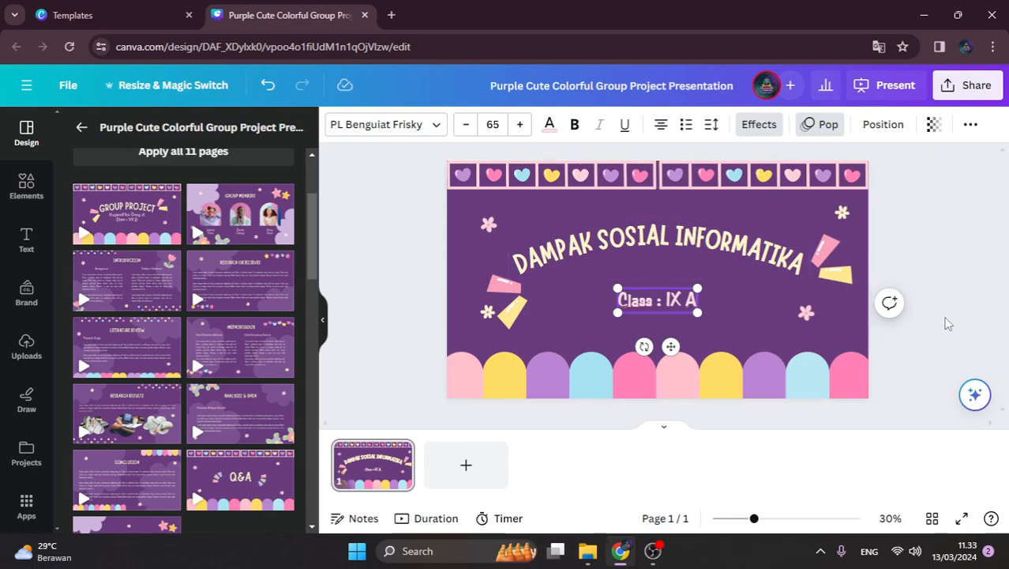
click(932, 319)
Step: Duplicate the class line, place the copy directly above the original, and change the copy's label to "Kelompok"
click(636, 300)
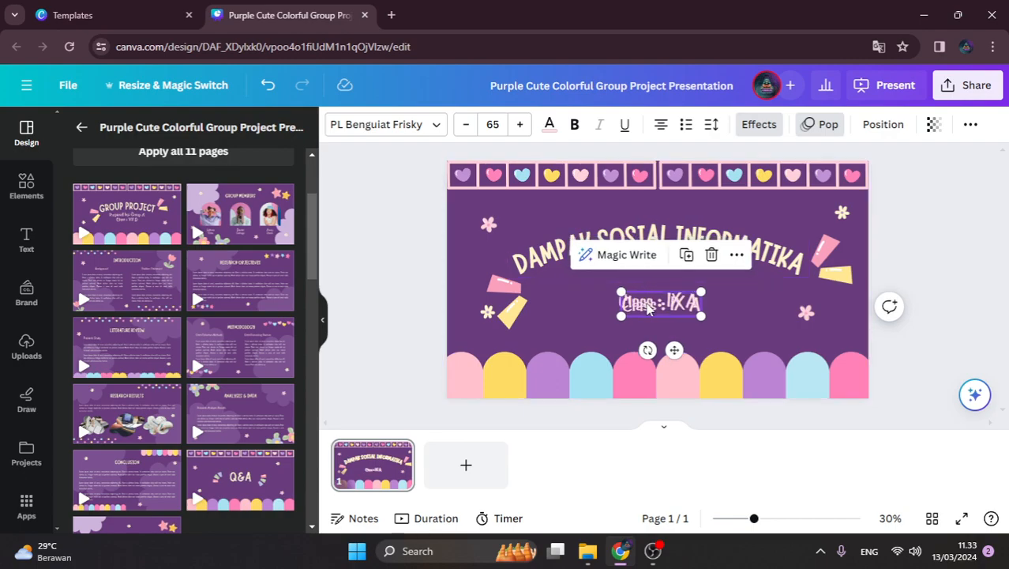
drag(643, 301, 643, 283)
click(639, 283)
click(640, 283)
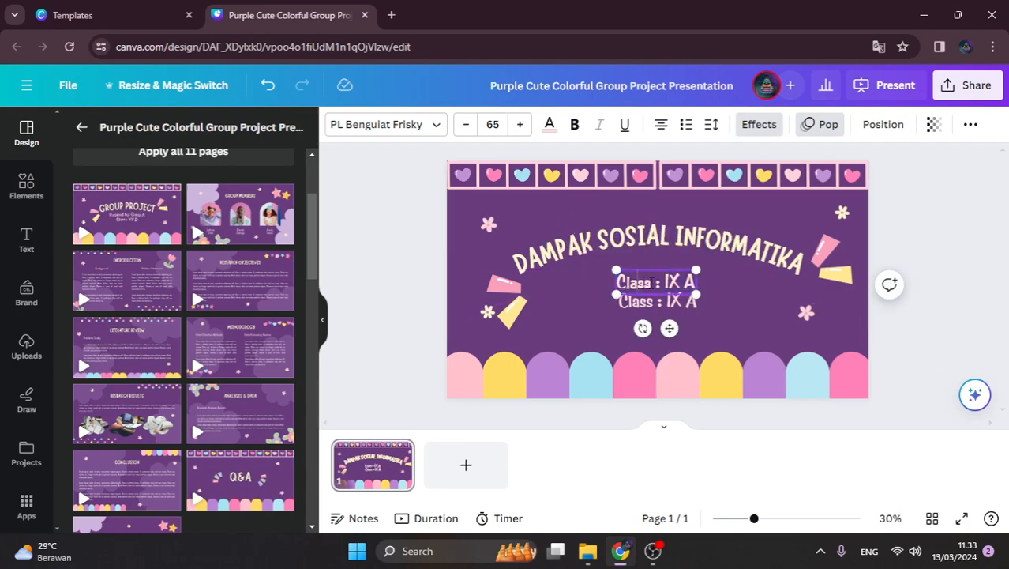
key(BackSpace)
key(BackSpace)
key(BackSpace)
key(BackSpace)
key(BackSpace)
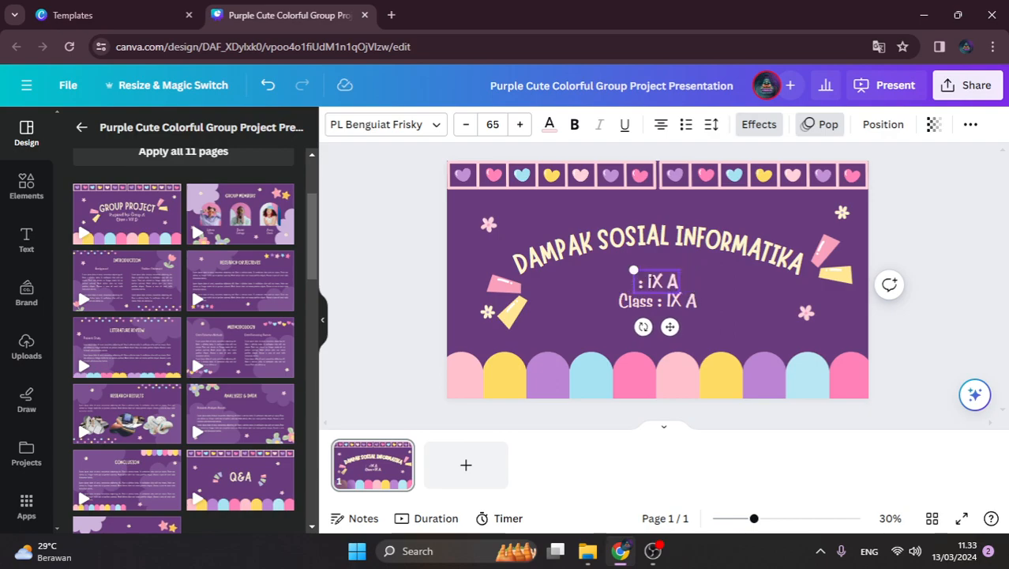
text(Kelom)
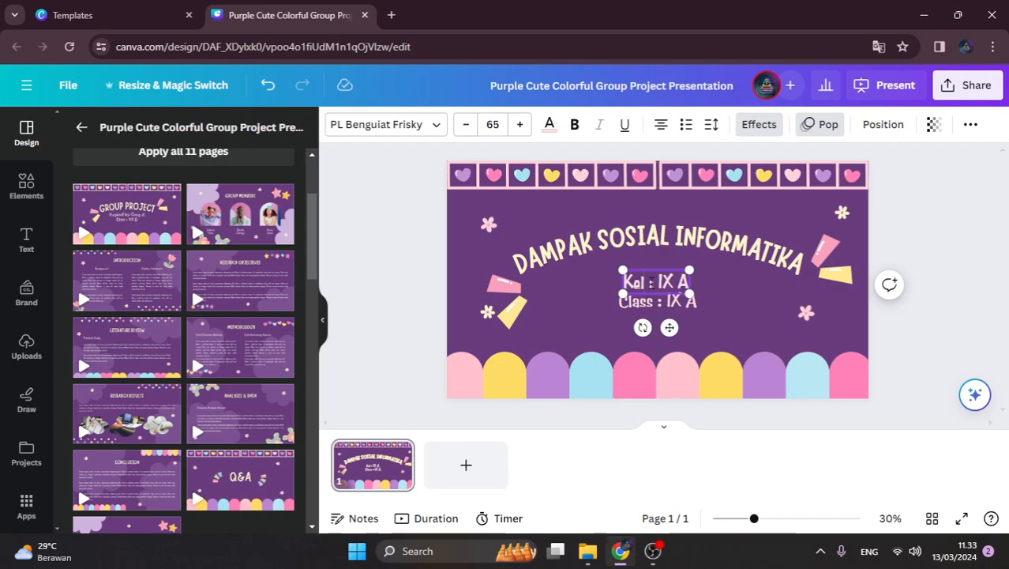
key(BackSpace)
key(BackSpace)
key(BackSpace)
text(lompok)
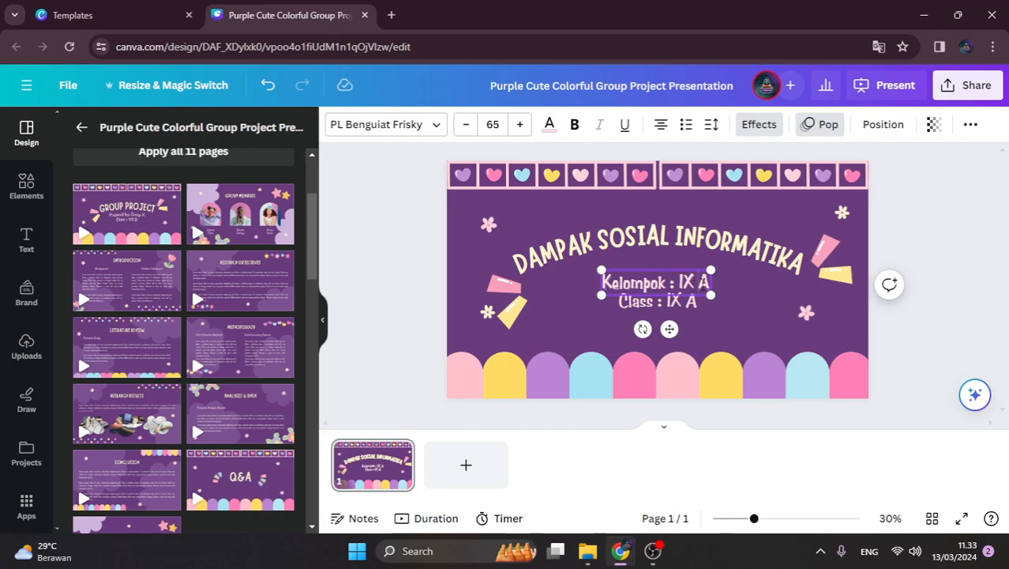
Step: Remove IX from the upper line so it reads "Kelompok : A"
click(699, 283)
key(BackSpace)
key(BackSpace)
key(BackSpace)
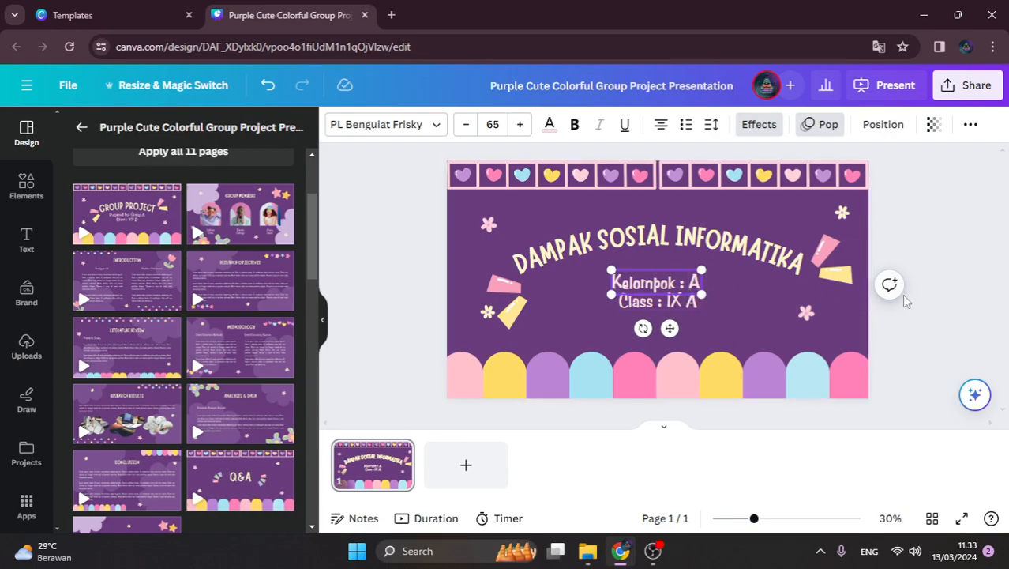
click(902, 292)
Step: Centre the Kelompok line under the title and move the class line slightly lower to widen the gap between them
click(690, 308)
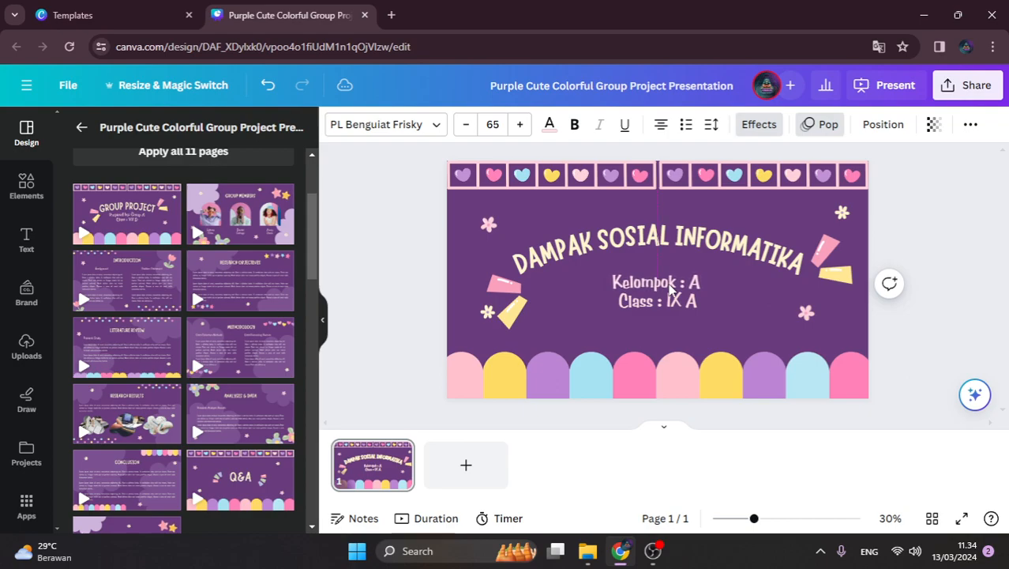
click(669, 290)
click(668, 307)
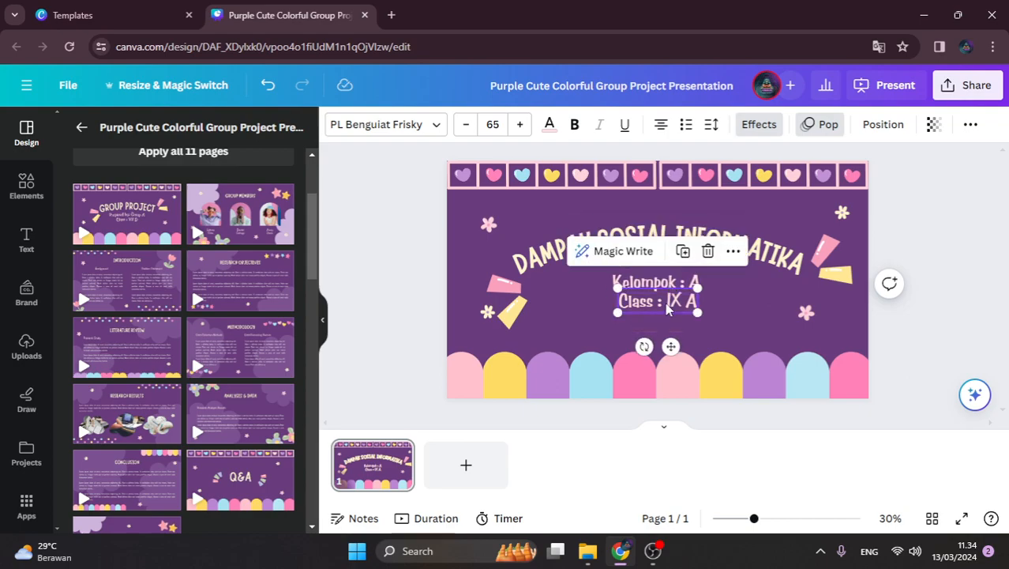
drag(668, 309, 665, 308)
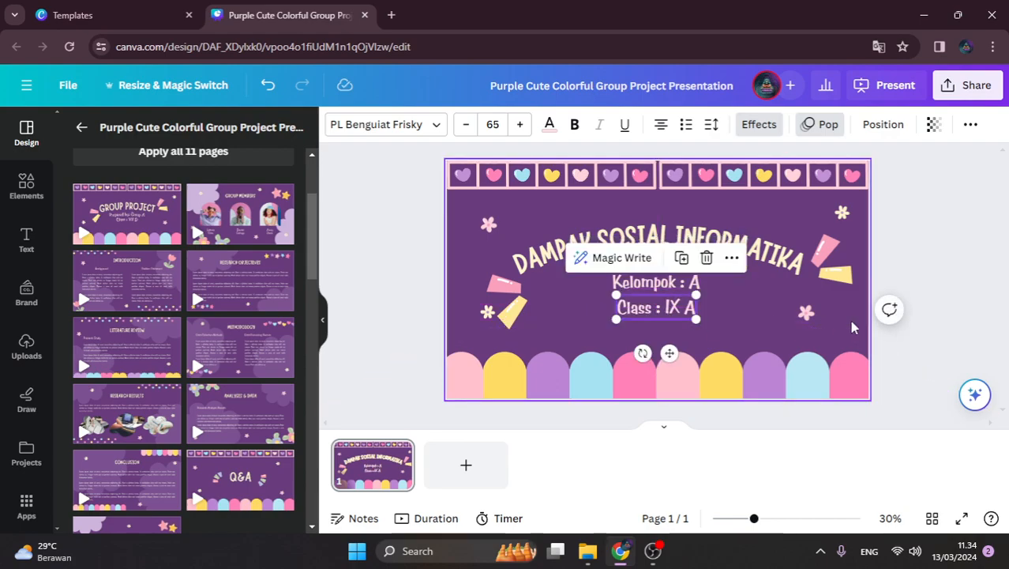
click(916, 308)
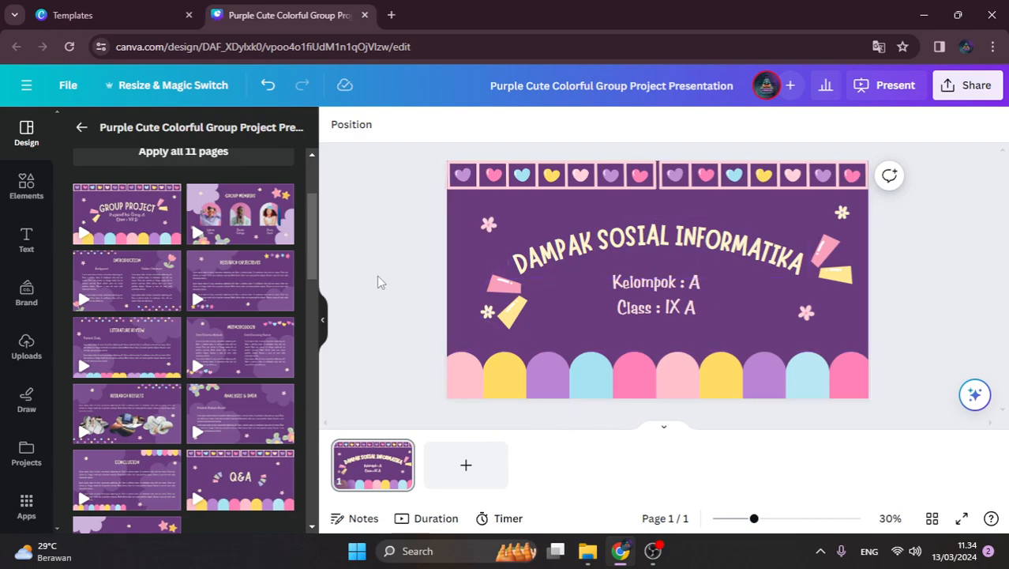
drag(394, 181, 948, 424)
click(375, 199)
drag(389, 160, 394, 214)
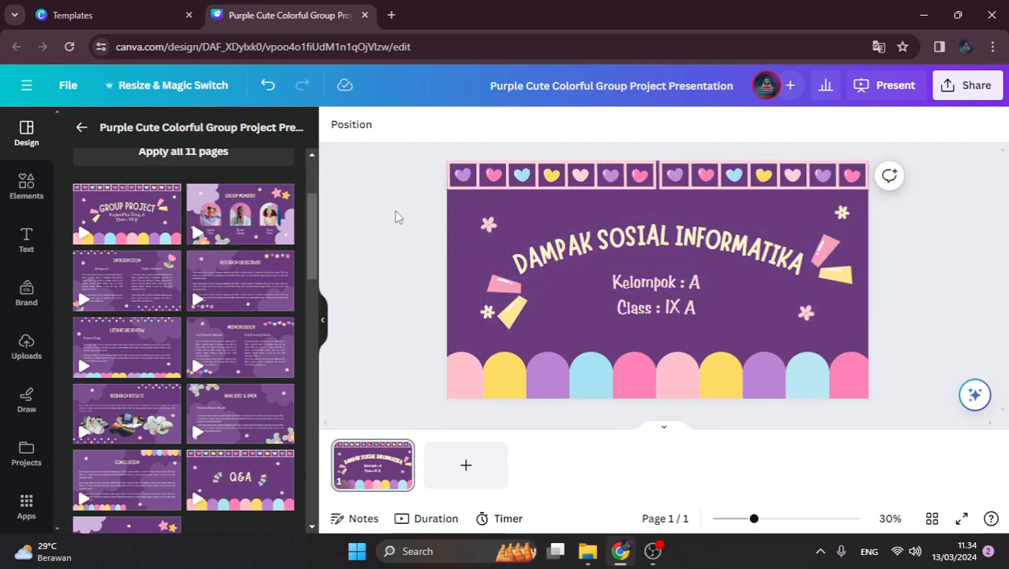
Step: Add the template's Group Members layout to the presentation as a new page after the cover
click(230, 212)
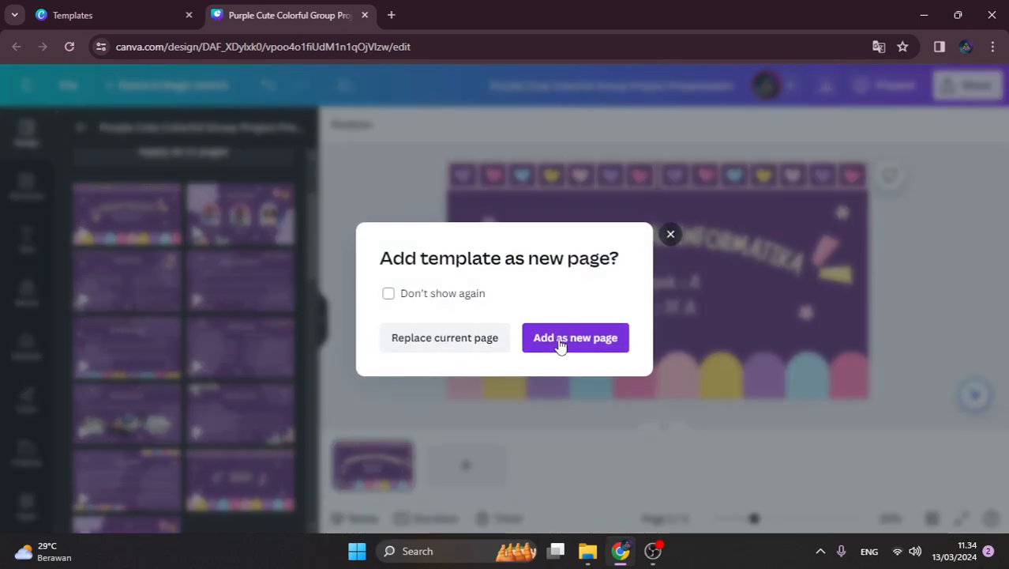
click(602, 349)
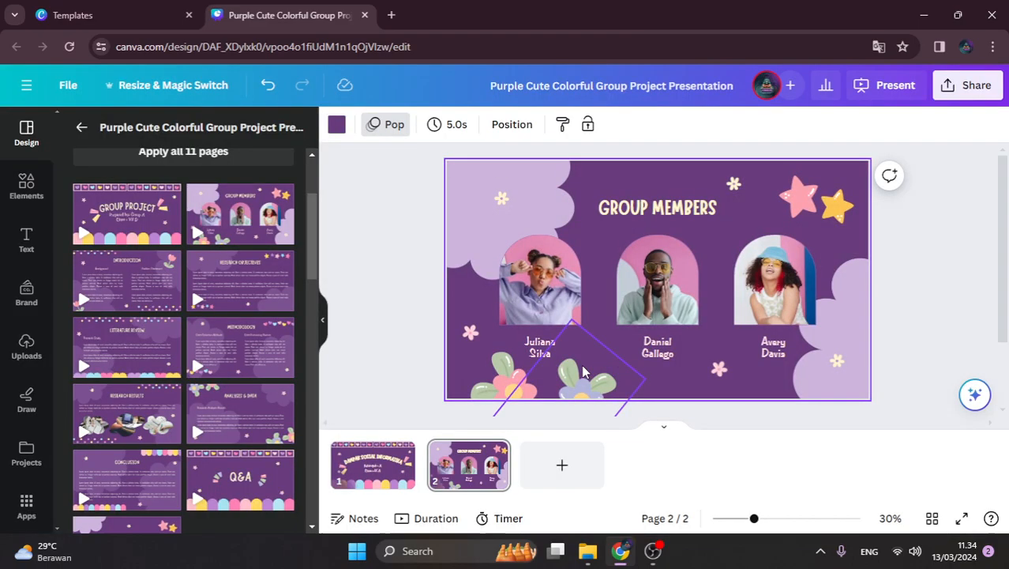
click(933, 207)
click(398, 480)
click(464, 470)
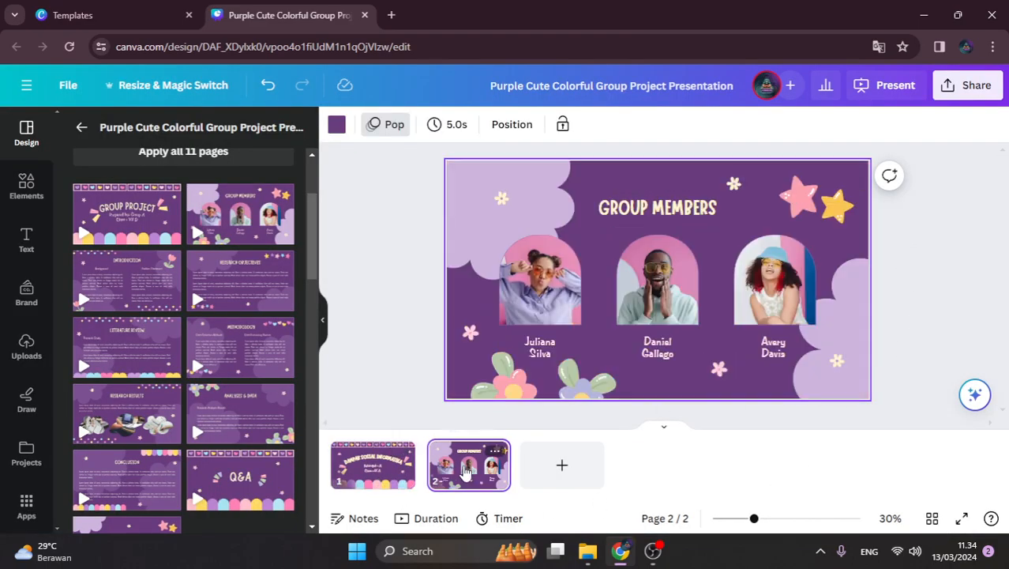
click(370, 481)
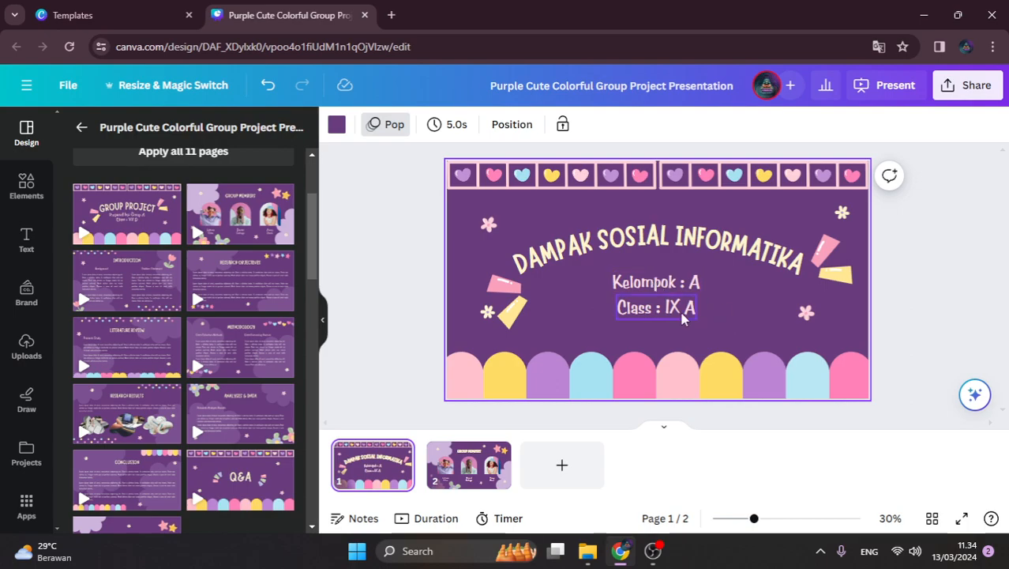
click(460, 477)
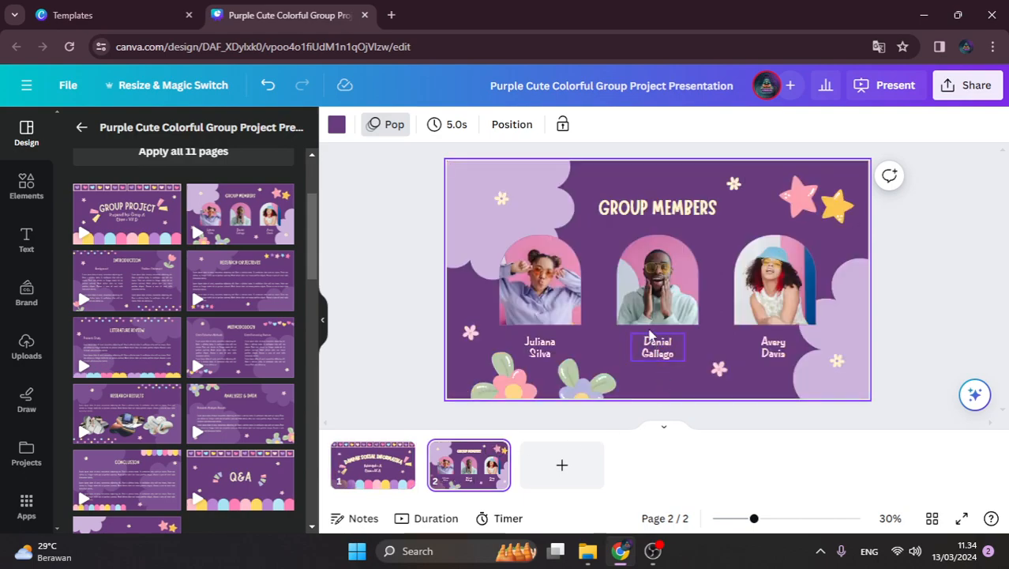
Step: Replace the Group Members heading on page 2 with "KELOMPOK A"
click(657, 207)
click(658, 207)
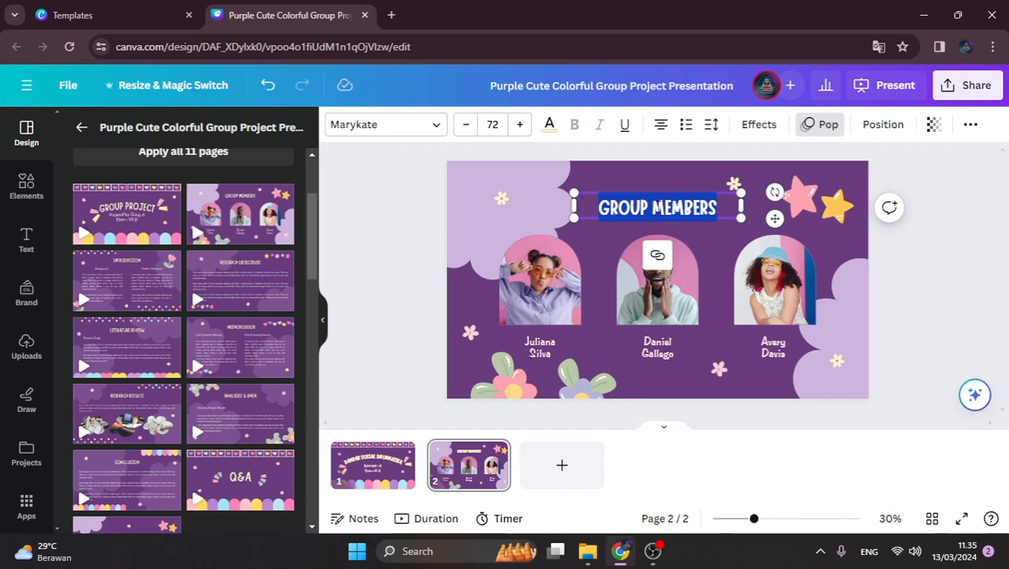
key(BackSpace)
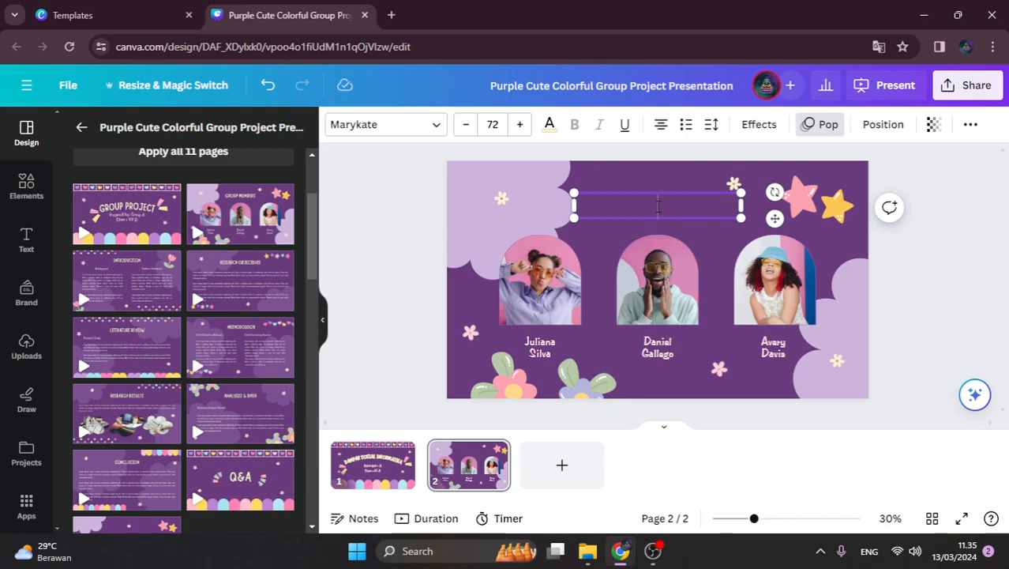
text(KELOM)
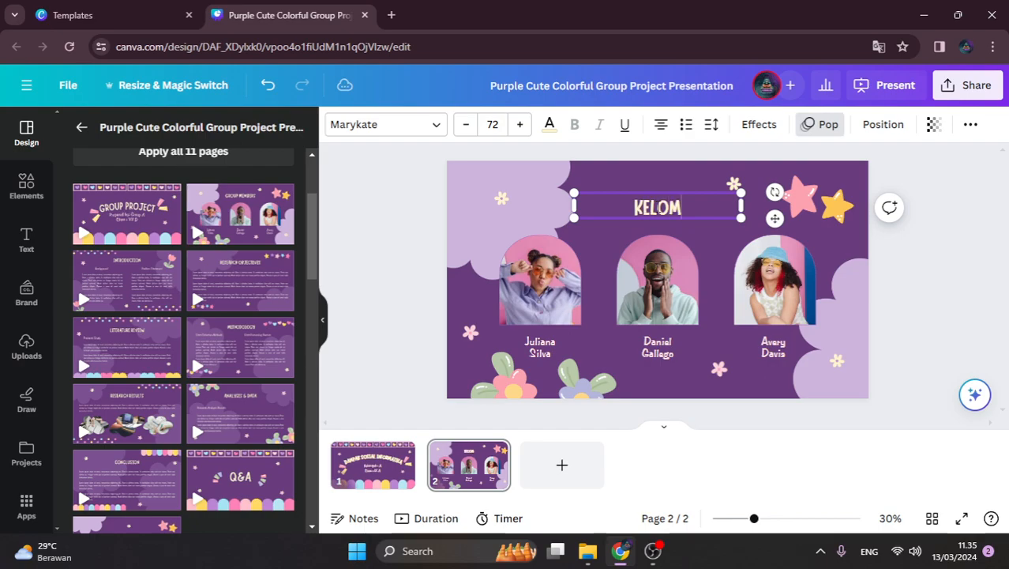
text(POK A)
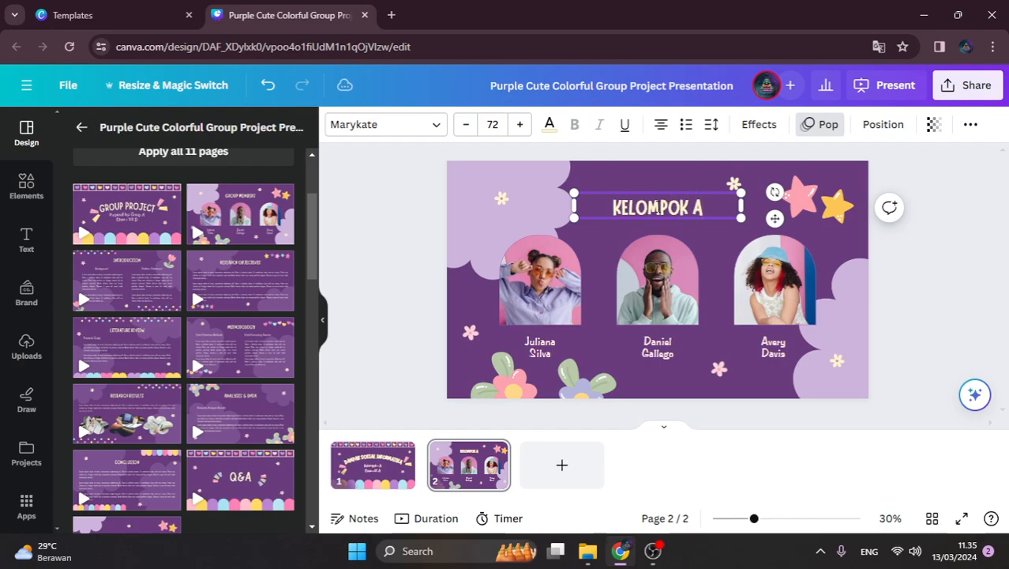
Step: Replace the placeholder name under the first photo with the first group member's name
click(540, 280)
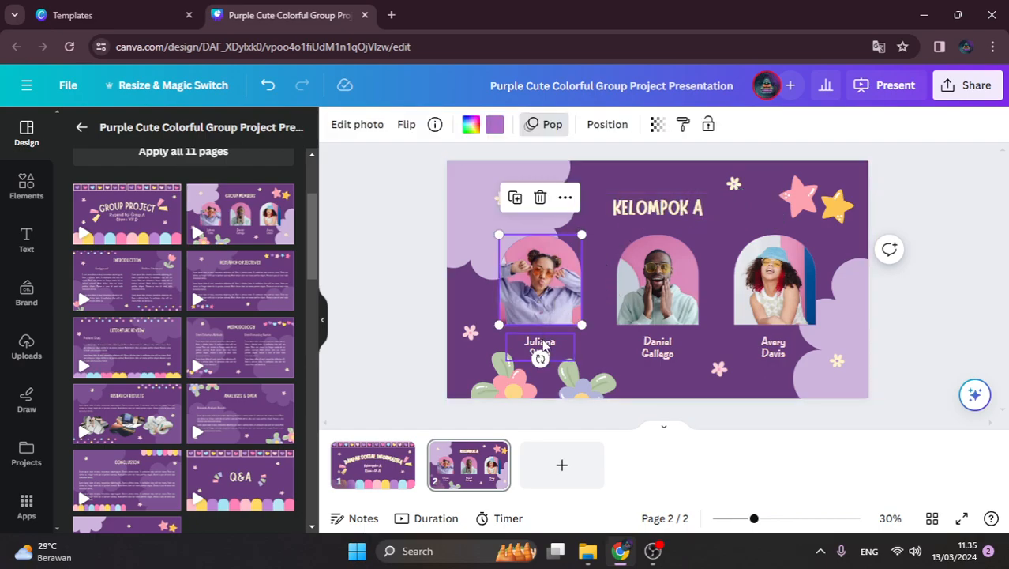
click(543, 345)
double_click(543, 345)
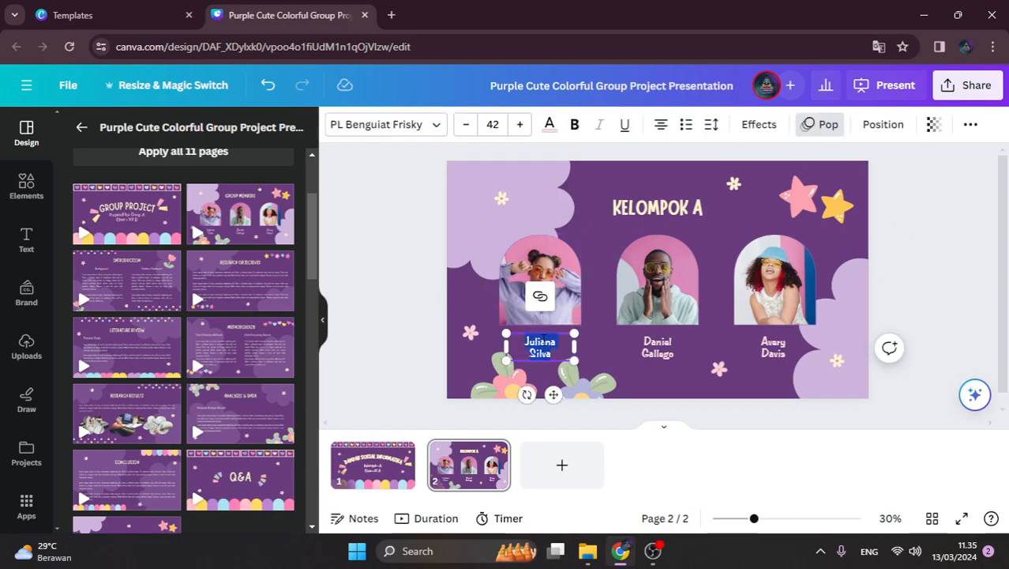
key(BackSpace)
text(Nia)
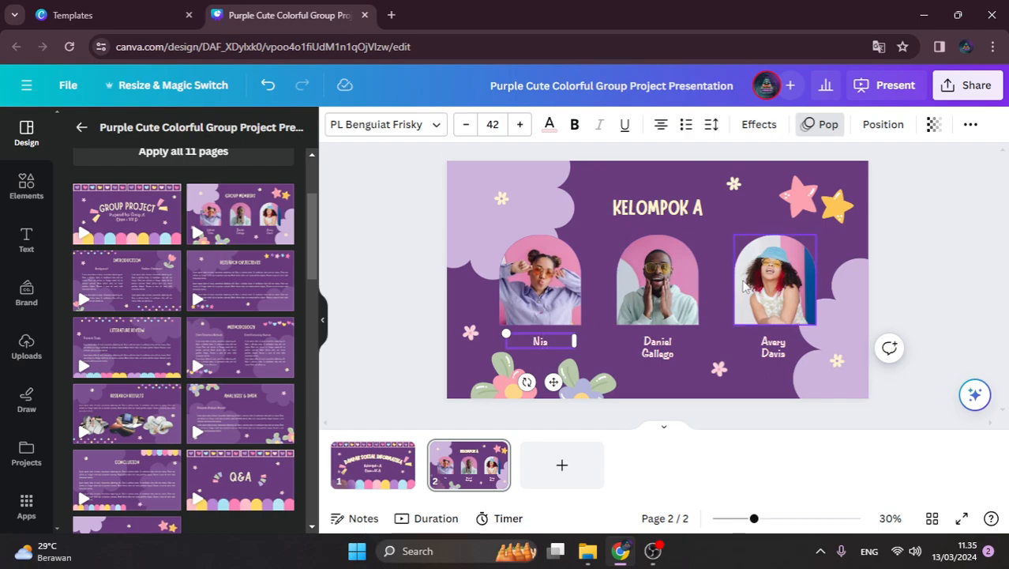
text(hfah)
Step: Replace the placeholder name under the middle photo with the second group member's name
click(657, 346)
double_click(657, 346)
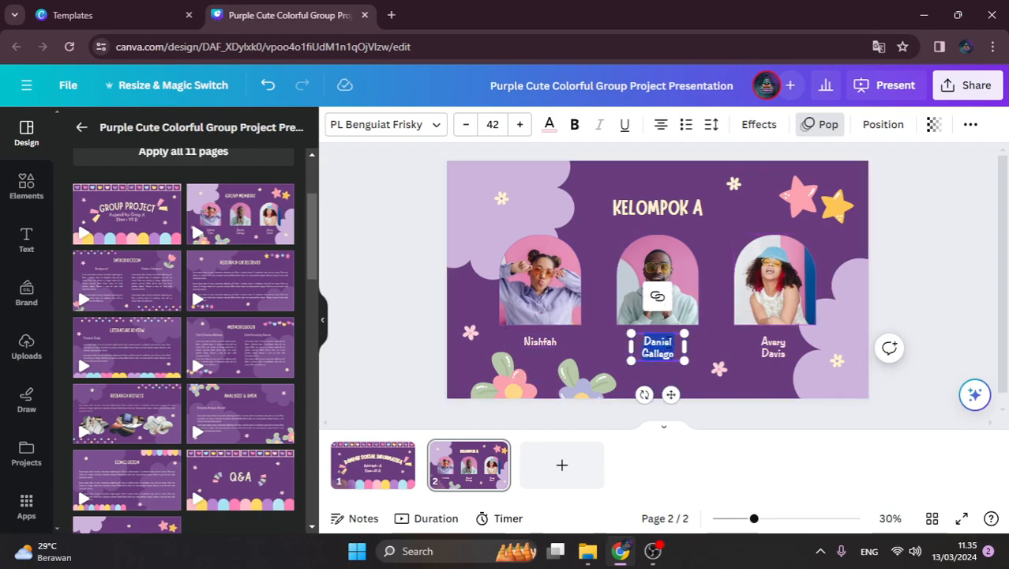
text(Nathan)
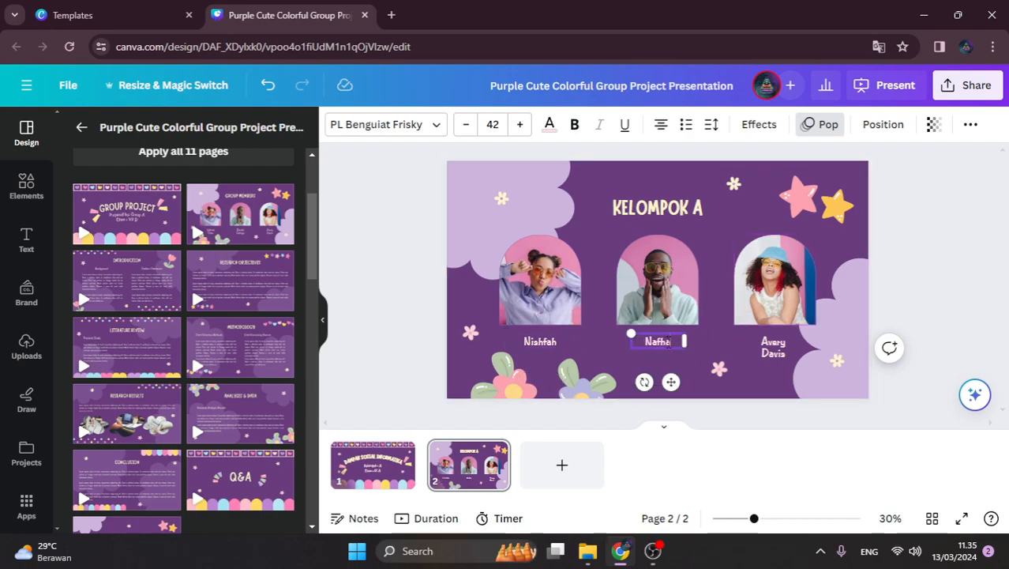
Step: Replace the placeholder name under the third photo with the third group member's name
click(770, 348)
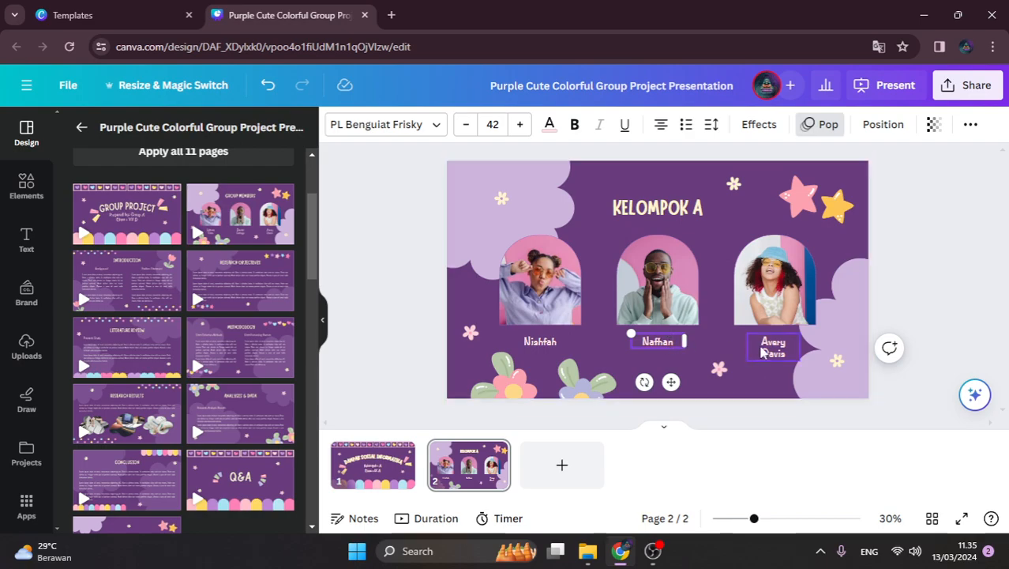
double_click(770, 347)
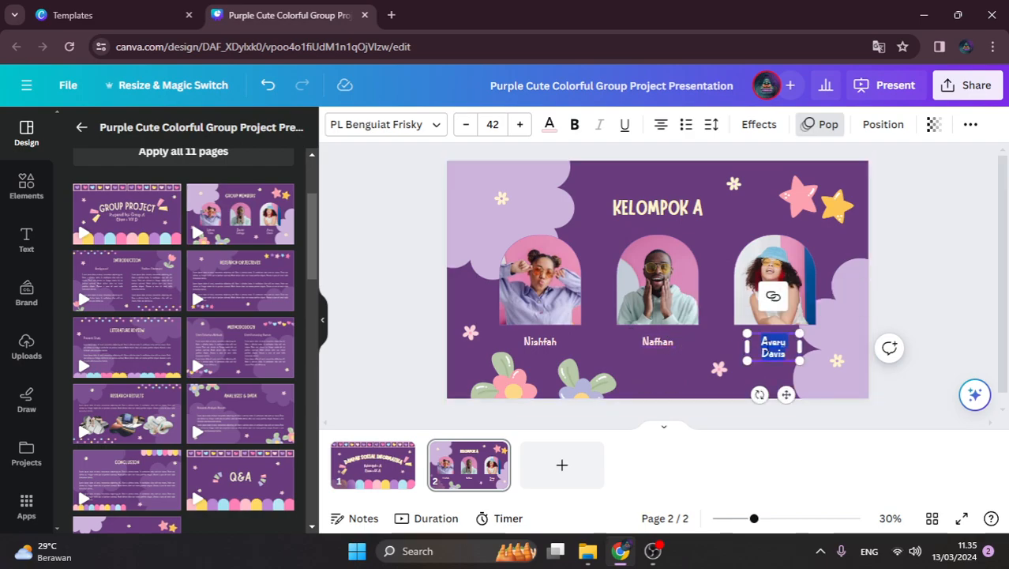
text(Z)
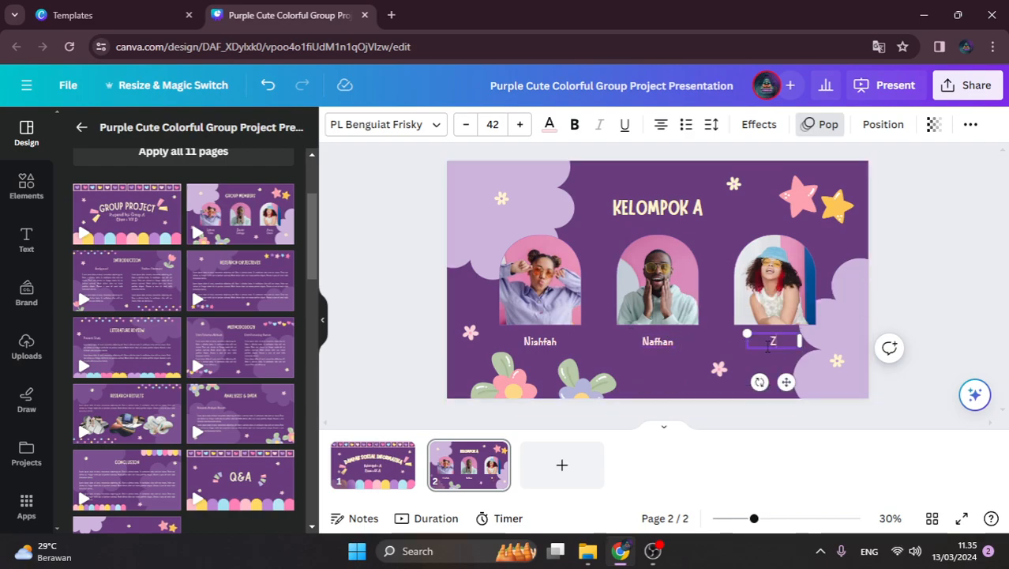
text(askia)
click(936, 259)
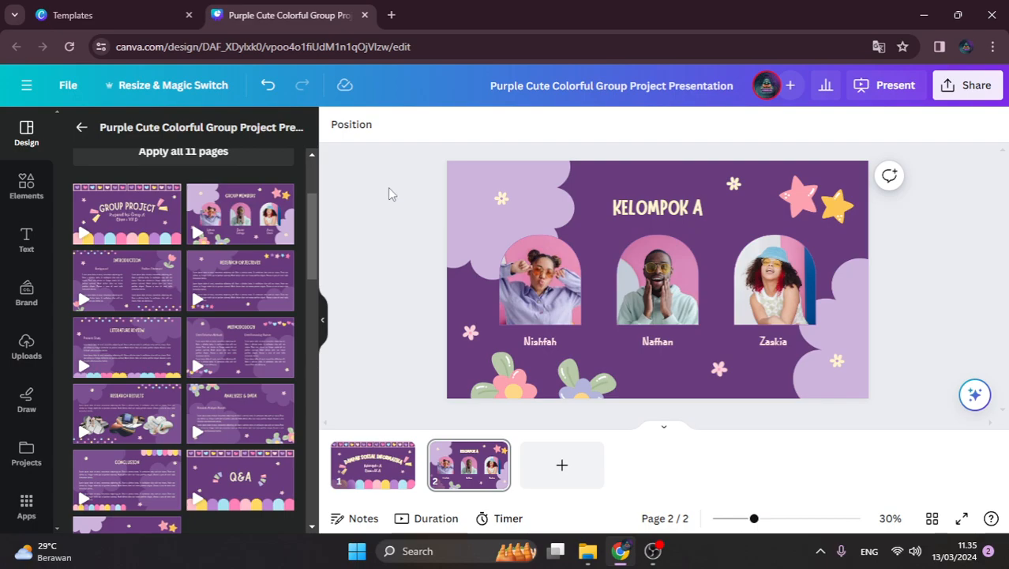
Step: Add the template's Introduction layout to the presentation as a new third page
drag(404, 184, 426, 269)
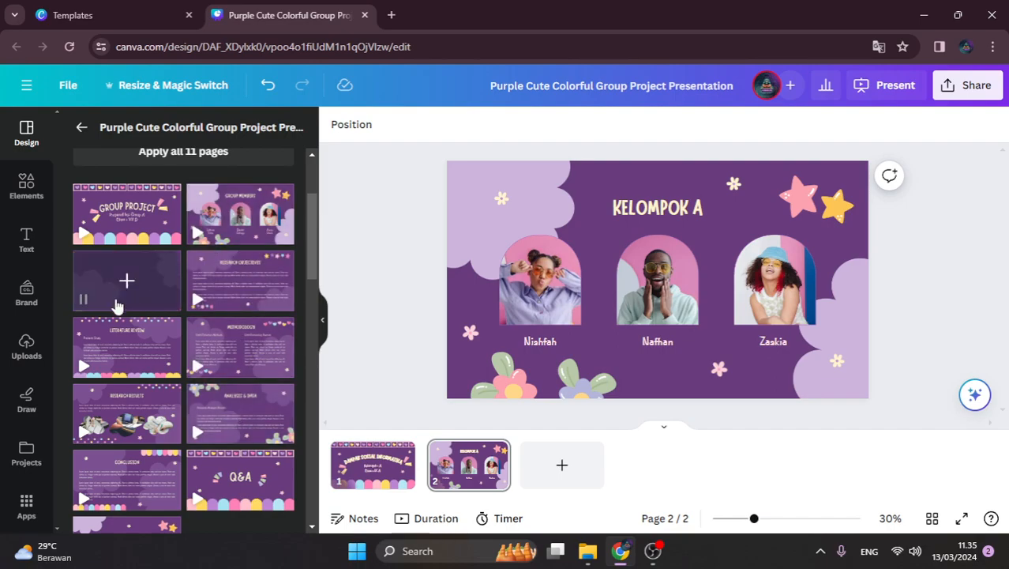
click(139, 283)
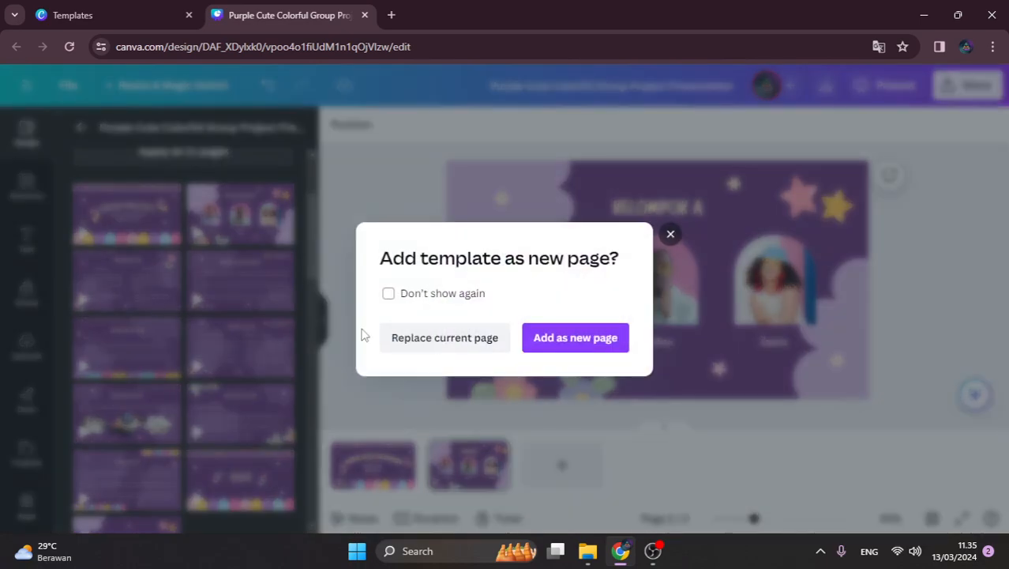
click(561, 340)
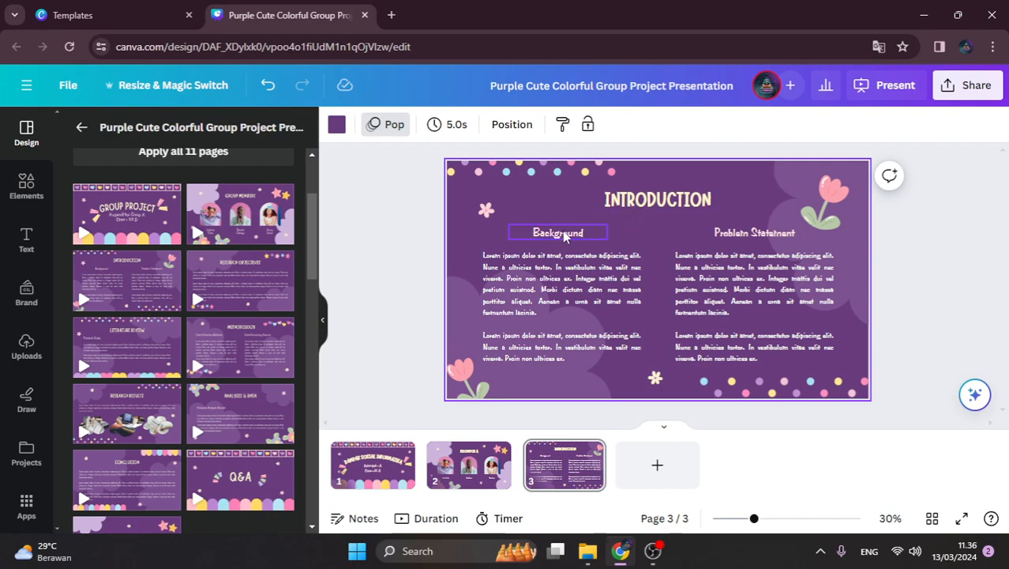
Step: Replace the Introduction heading on page 3 with "A. PERKEMBANGAN INFORMATIKA"
double_click(631, 202)
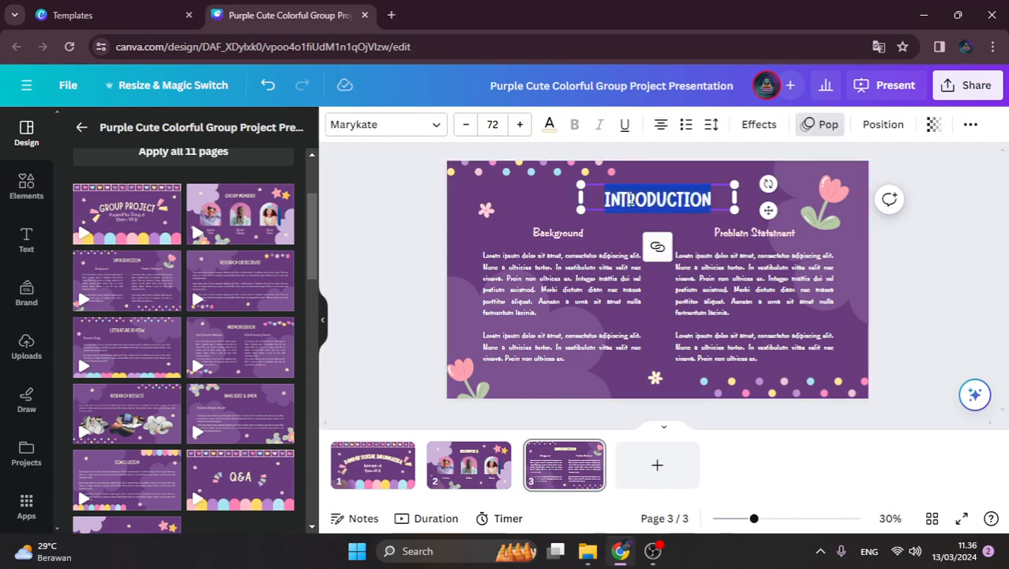
text(A. PERKEMBANGA)
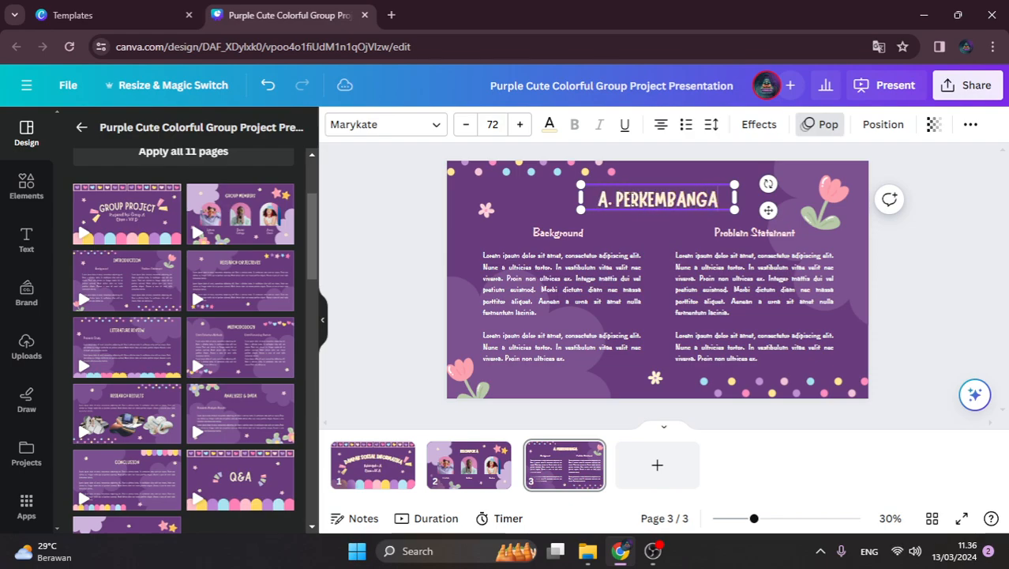
text(N INFROMASI)
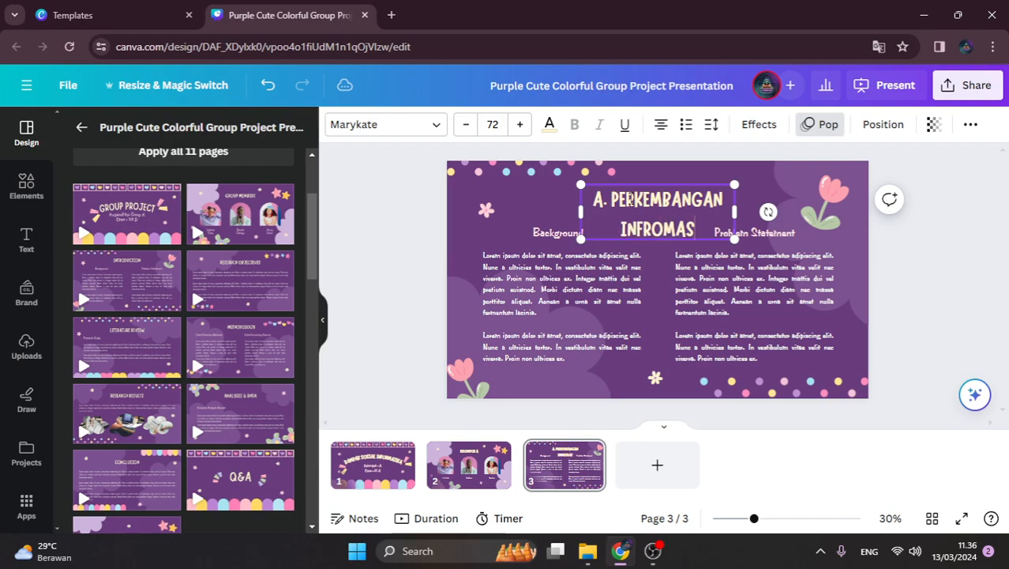
key(BackSpace)
key(BackSpace)
key(BackSpace)
key(BackSpace)
key(BackSpace)
key(BackSpace)
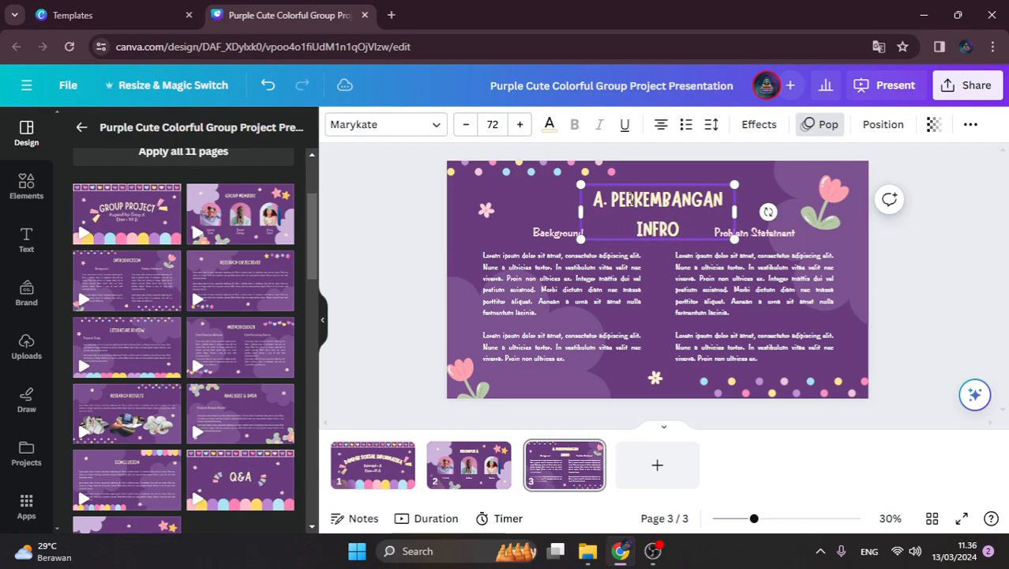
text(ORMATIKA)
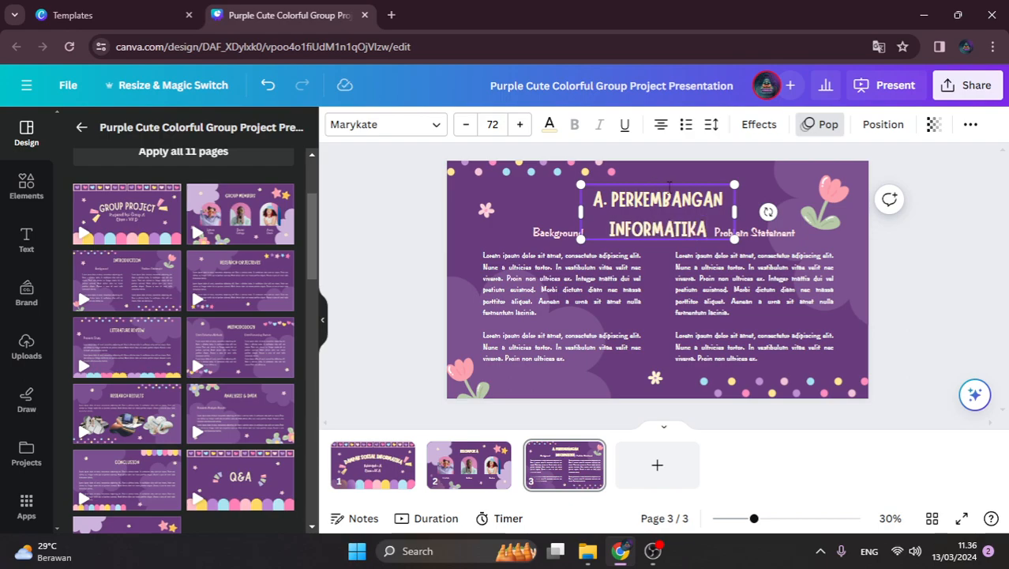
Step: Widen the page 3 heading box so the title fits on one line, and centre it across the slide
drag(734, 212, 821, 207)
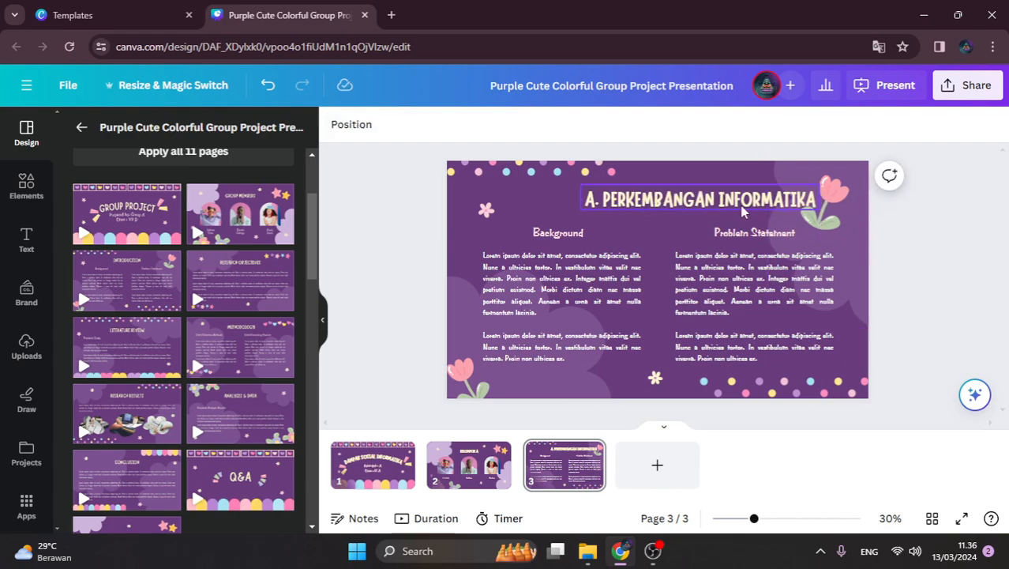
drag(734, 200, 695, 199)
click(943, 252)
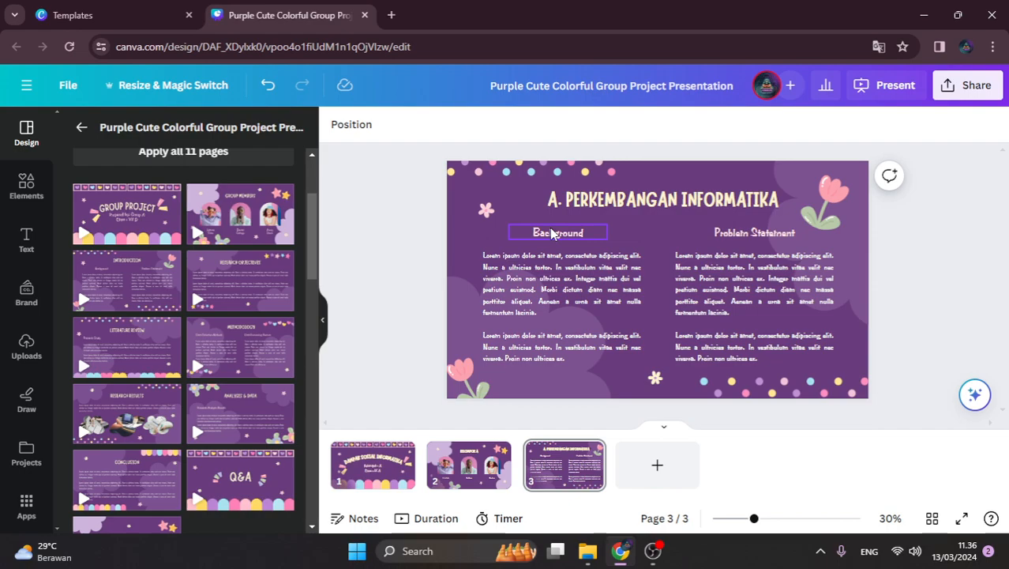
Step: Delete the Background and Problem Statement subheadings from page 3
click(526, 234)
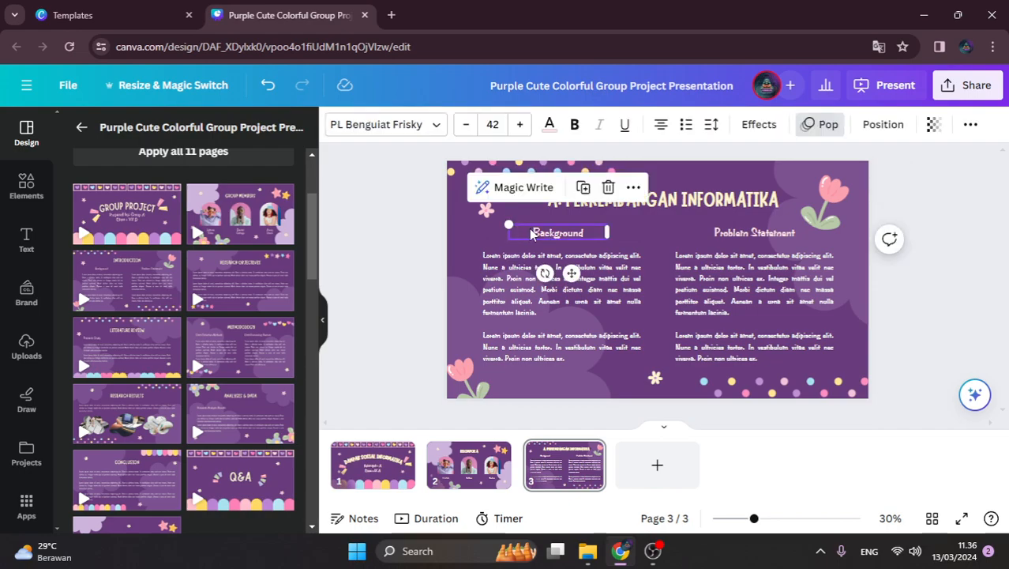
click(508, 270)
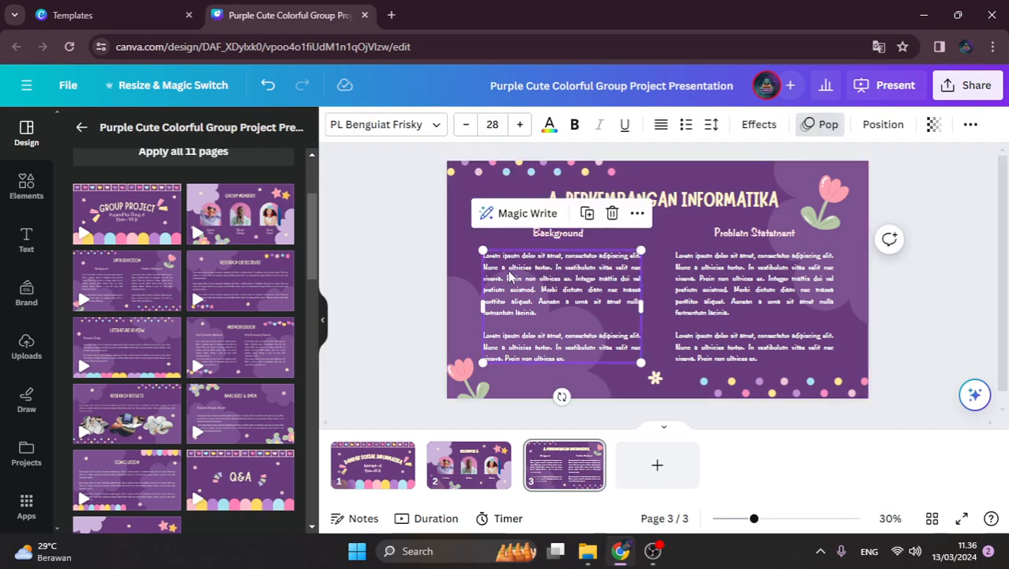
click(542, 235)
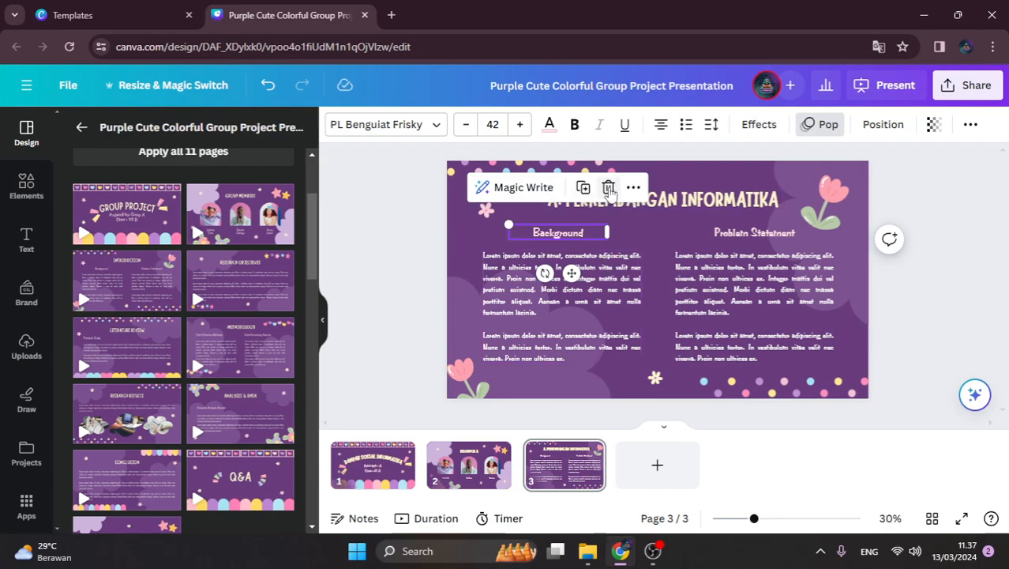
click(671, 238)
click(743, 232)
click(804, 187)
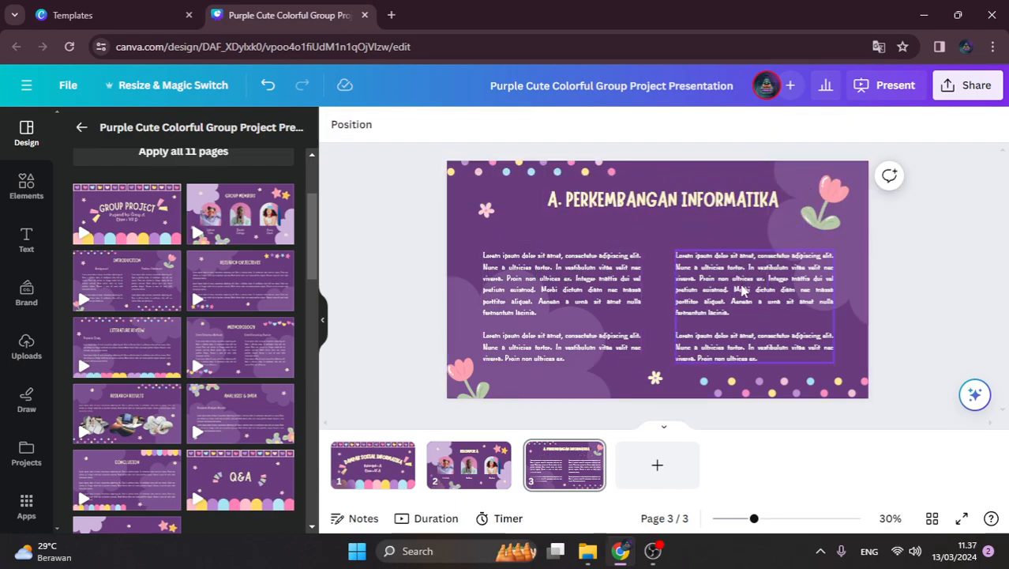
Step: Delete the second column of placeholder body text that stood under Problem Statement
click(746, 283)
click(782, 216)
drag(782, 252, 778, 246)
click(805, 214)
Step: Move the remaining body text block up beneath the heading and enlarge it to a font size of 42.7
click(555, 285)
drag(568, 286, 664, 259)
drag(742, 332, 841, 377)
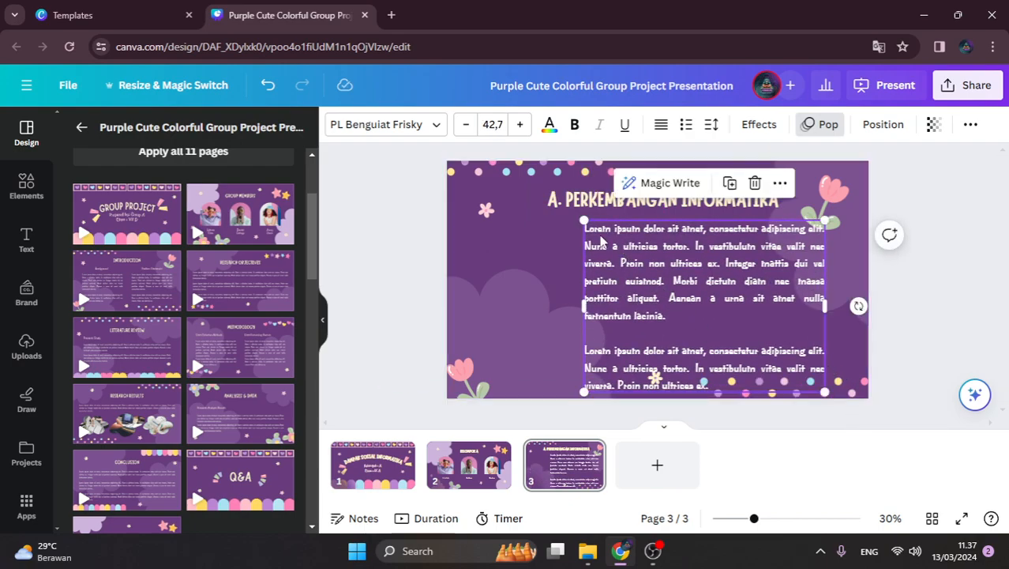
Step: Enlarge the body text to 45.3 and replace it with "Sejak dahulu teknologi merupakan sebuah alat yang mampu memberikan manfaat dan dapat membantu tugas-tugas manusia."
drag(586, 219, 570, 210)
double_click(589, 227)
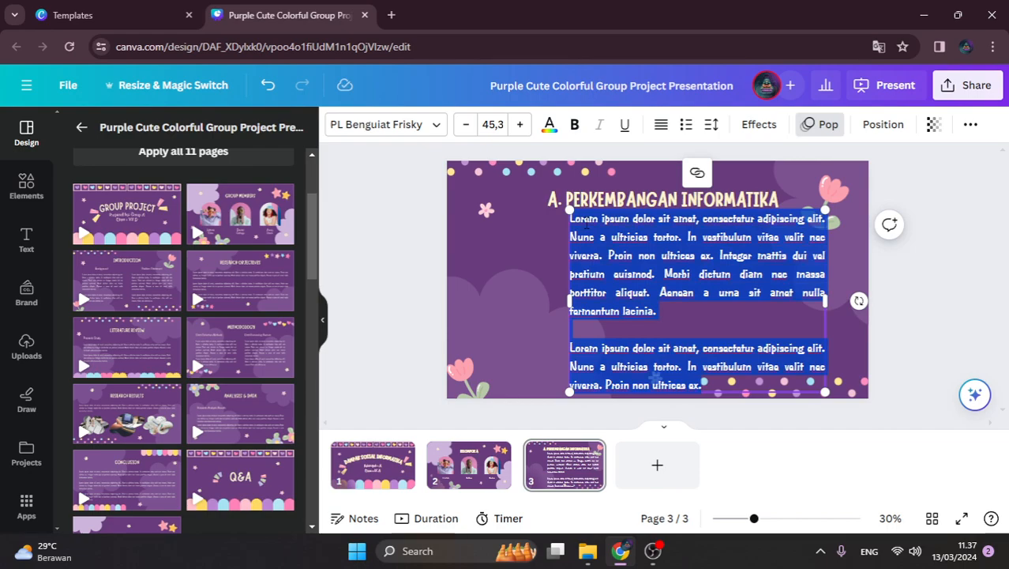
key(BackSpace)
text(Sejak da)
text(hul)
text(u tak)
text(g)
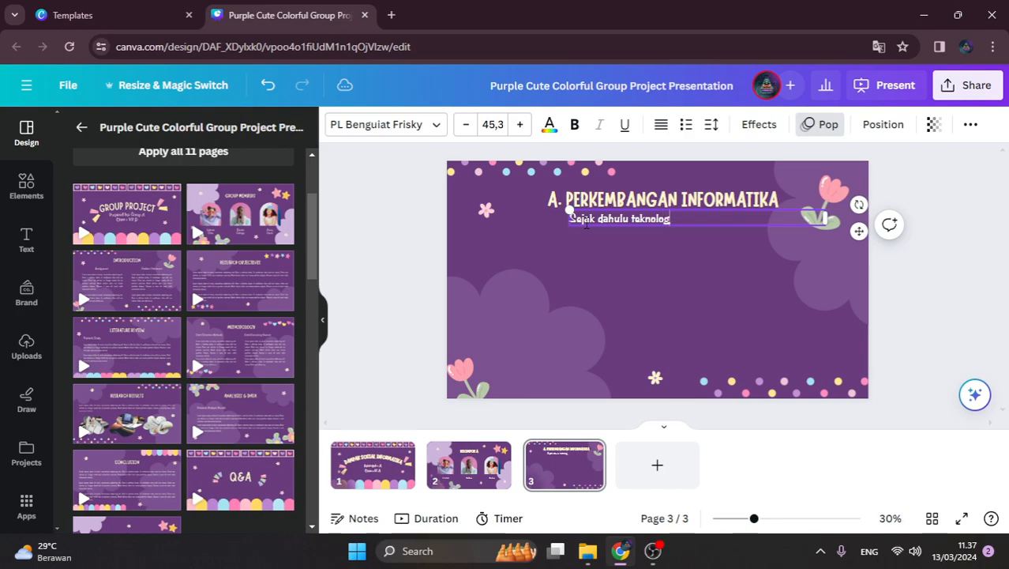
text(i merupakan sebua)
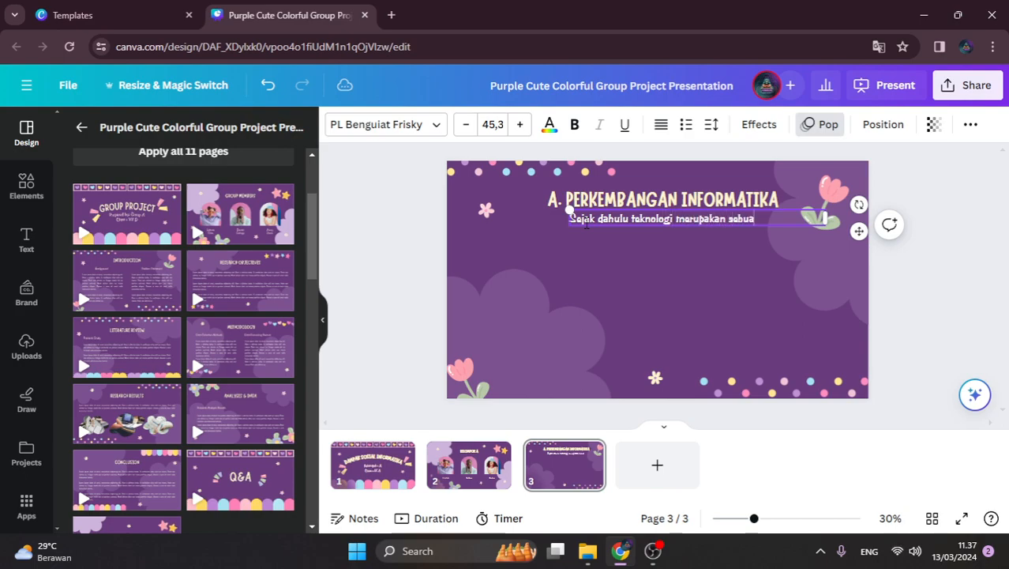
text(h alat yang mamp)
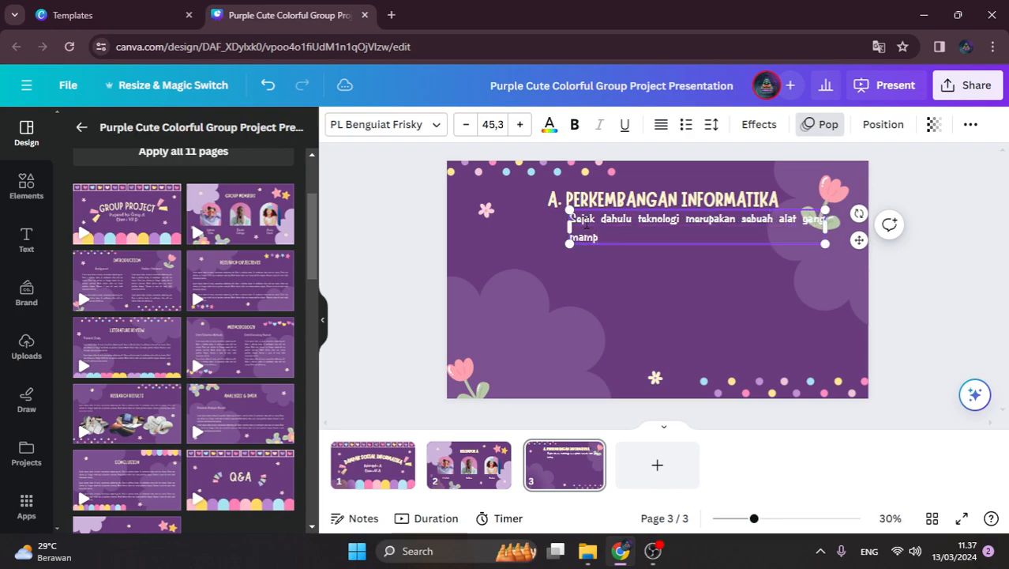
text(u member)
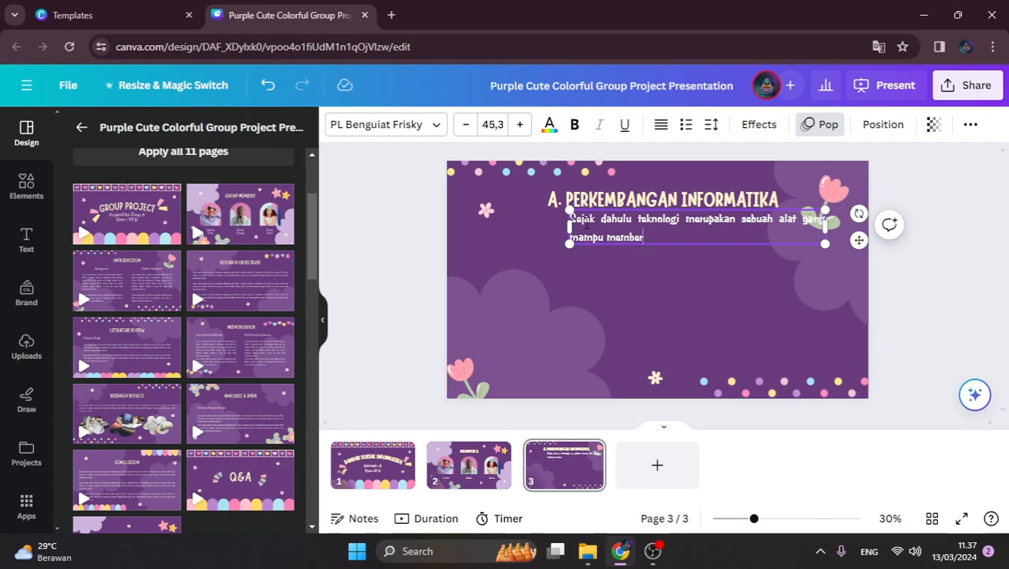
text(ikan manf)
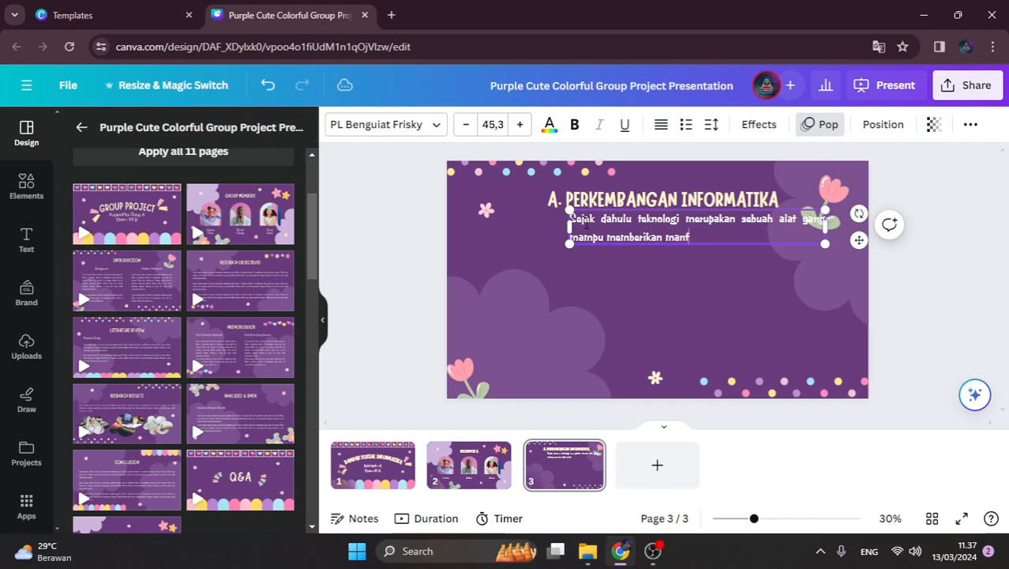
text(aat dan dapat membantu)
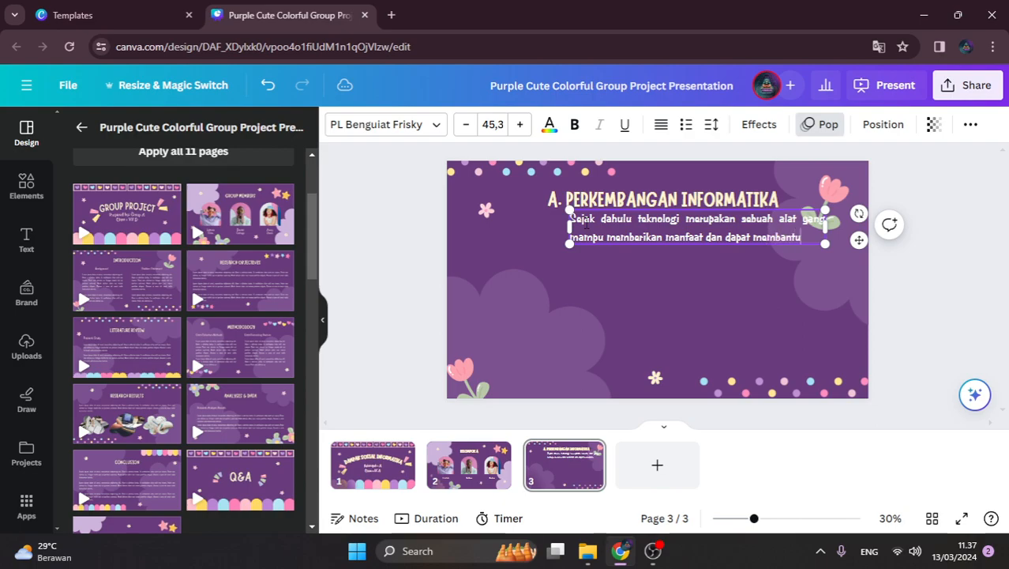
text( tugas-)
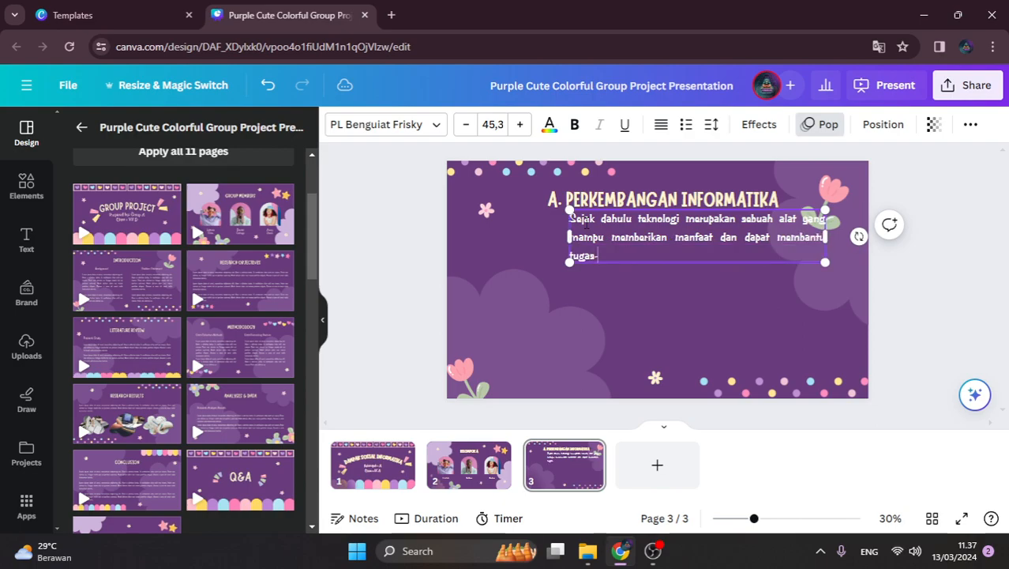
text(tugas manusia.)
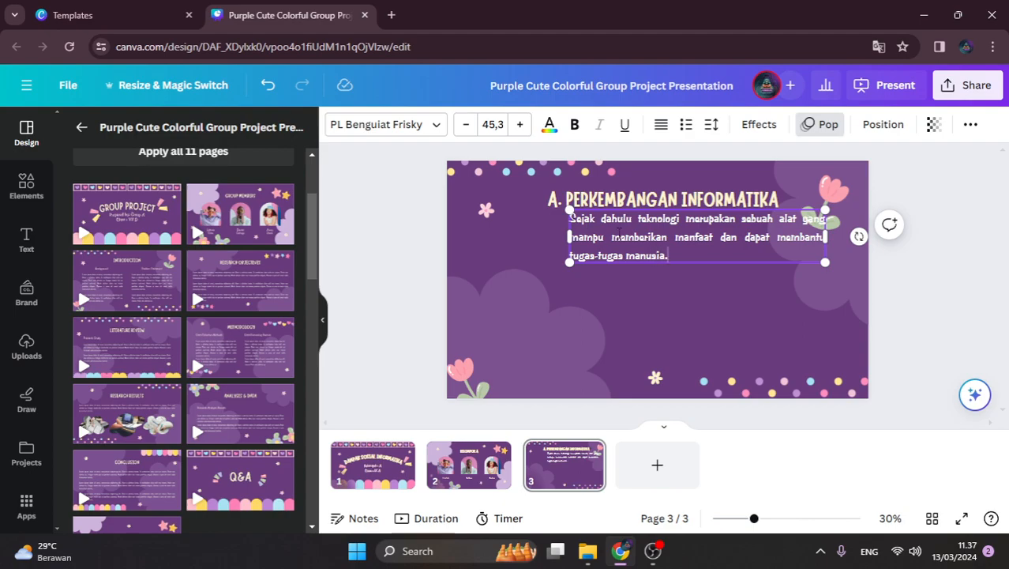
Step: Move the page 3 paragraph slightly down and to the left so it sits clear beneath the heading
click(937, 295)
drag(674, 230, 647, 239)
click(410, 225)
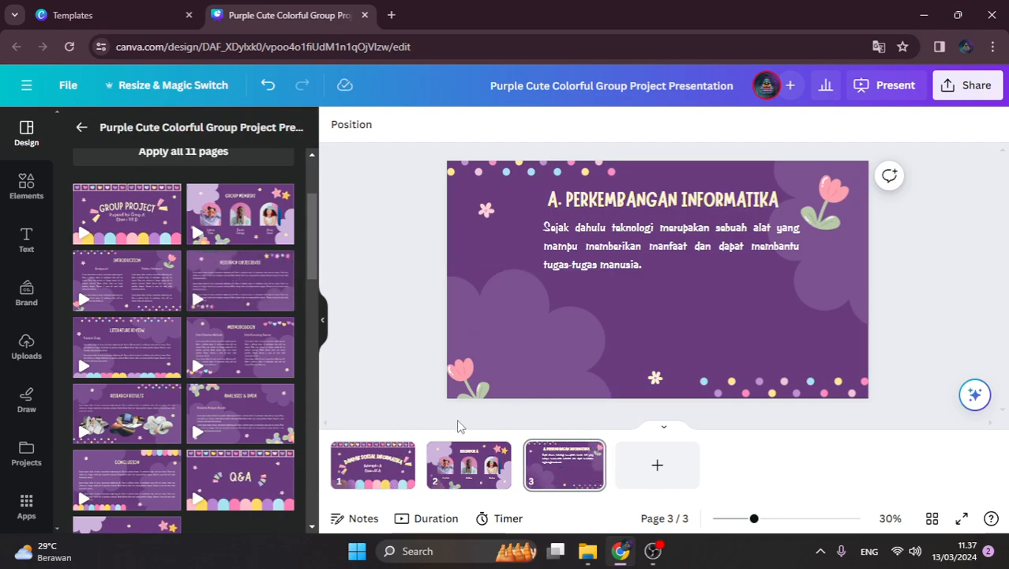
Step: Review the cover's title, group and class lines, the group members page and the Perkembangan Informatika page
click(380, 478)
drag(409, 222, 403, 251)
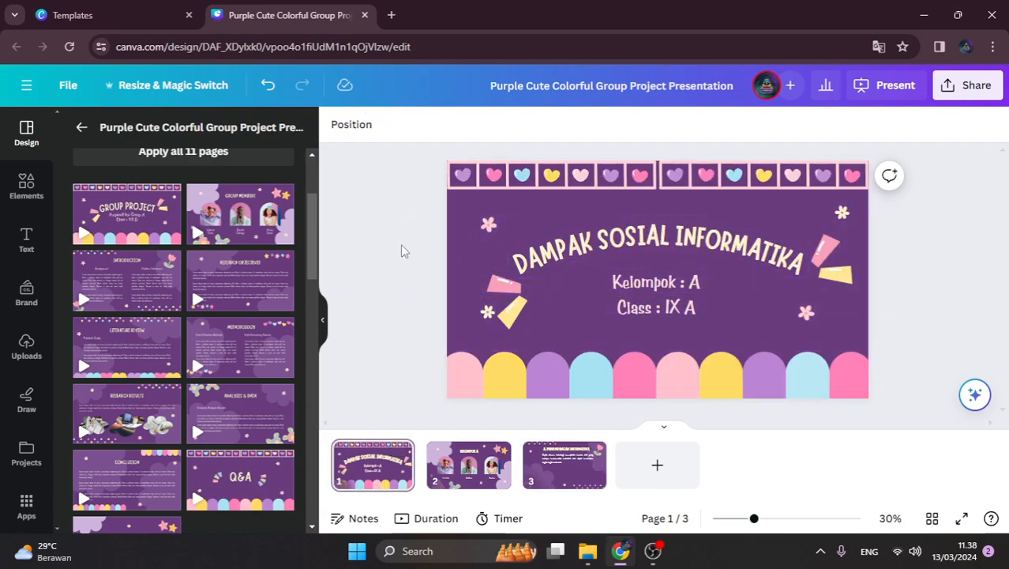
click(584, 249)
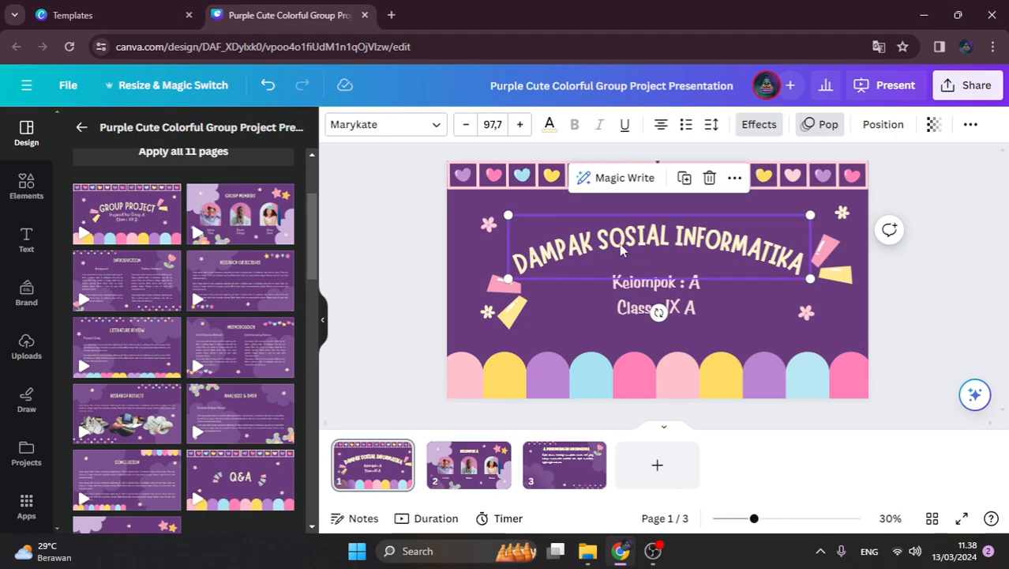
click(632, 287)
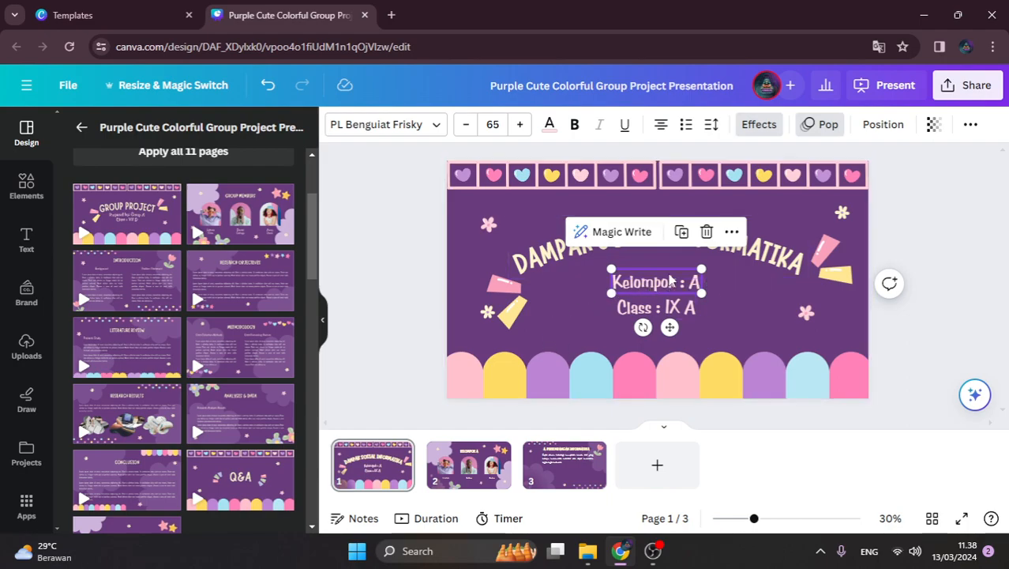
click(663, 308)
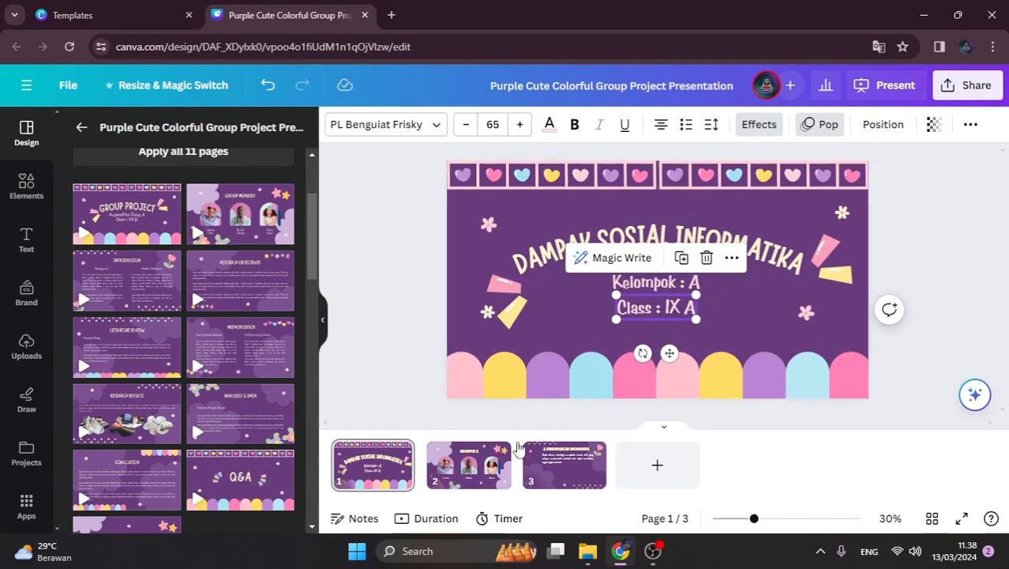
click(462, 467)
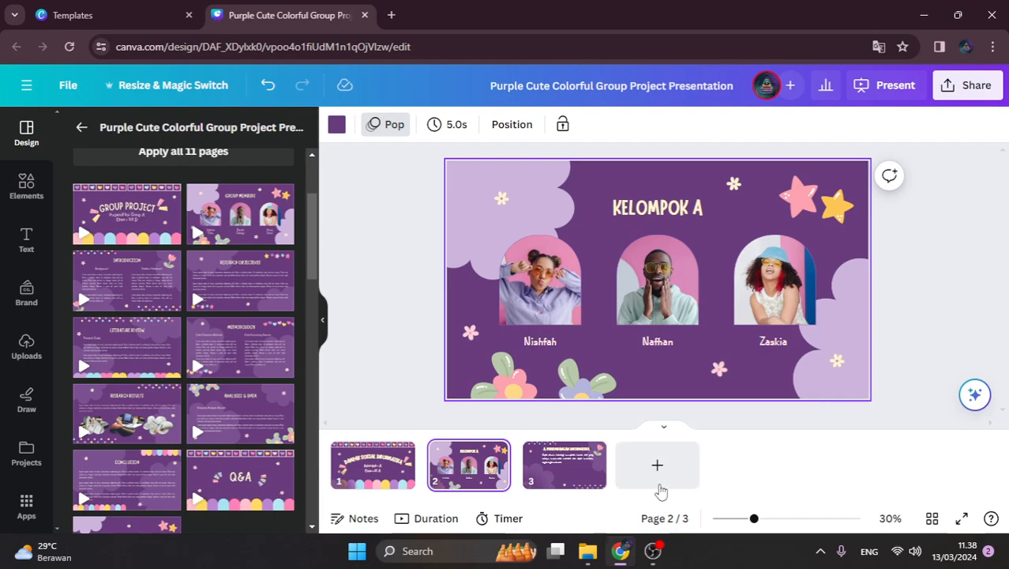
click(555, 469)
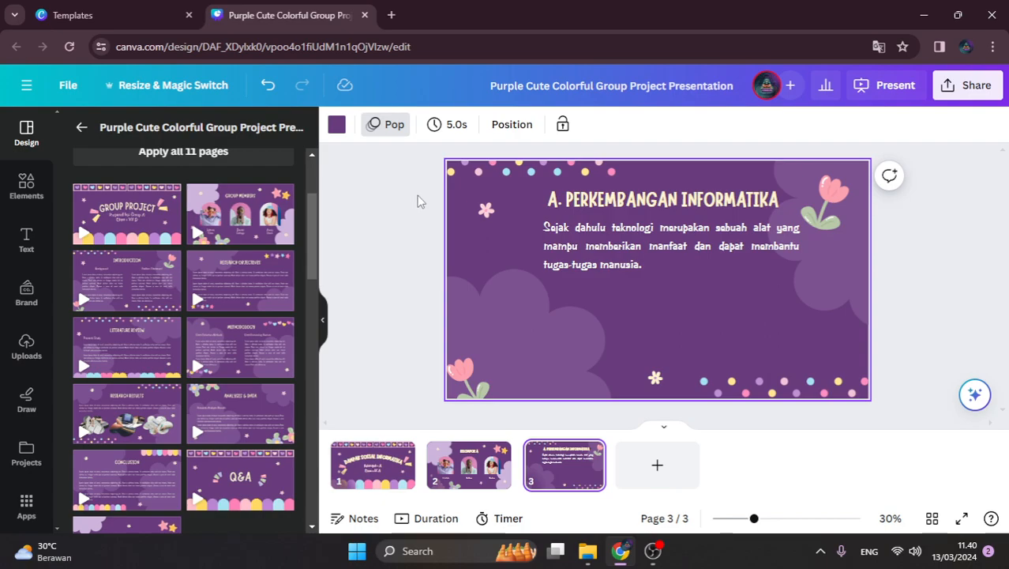
click(371, 462)
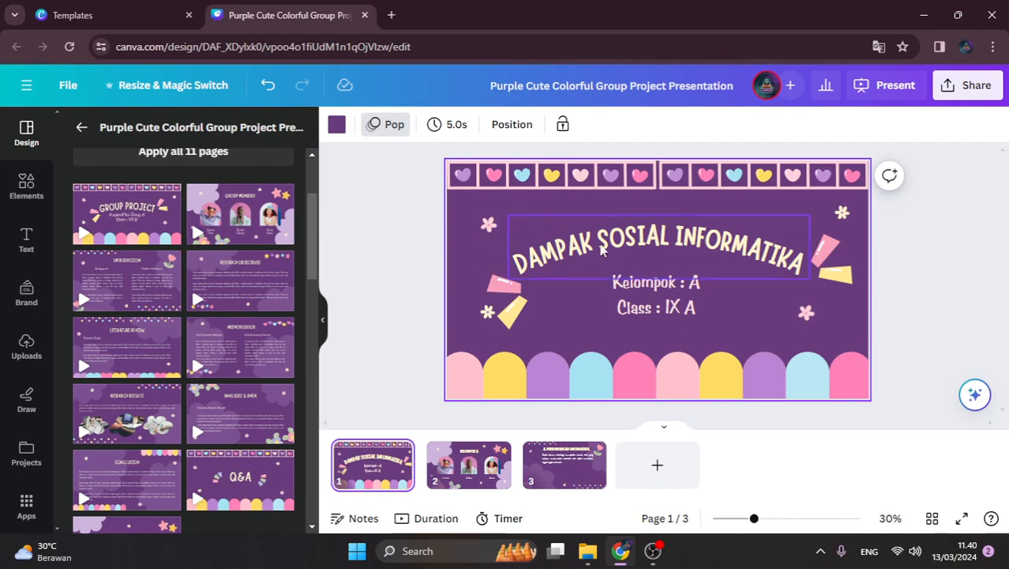
click(474, 488)
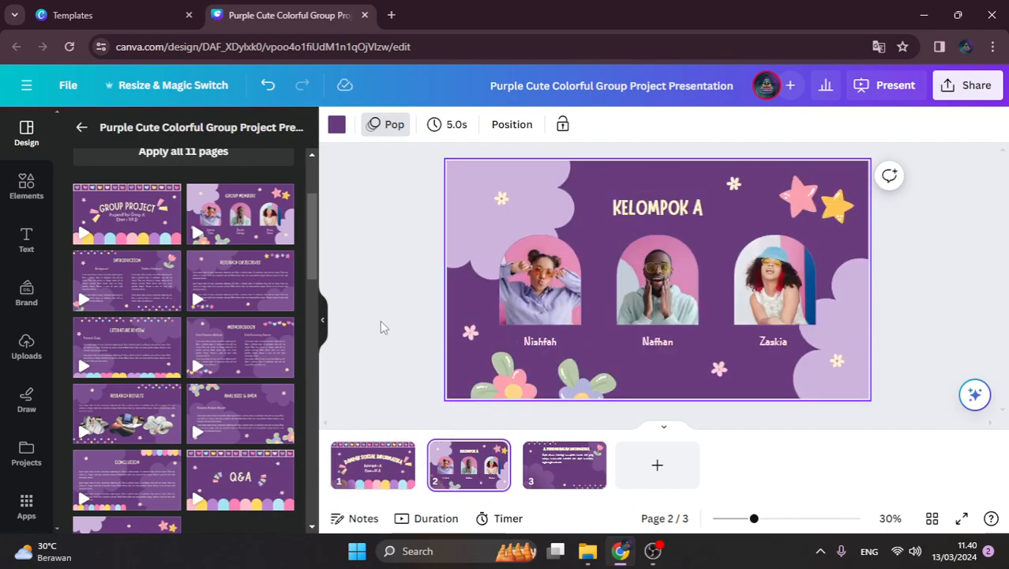
click(390, 186)
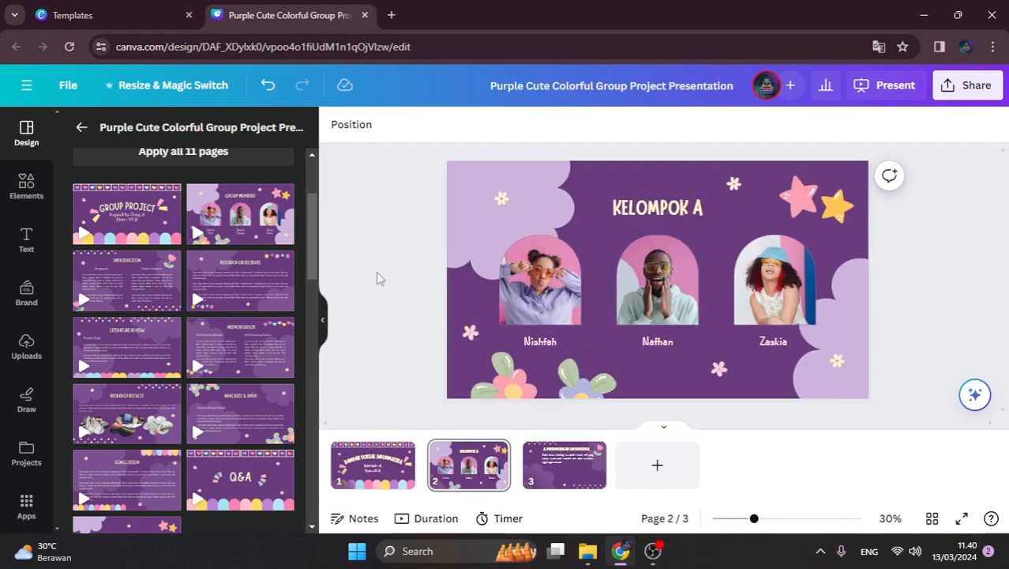